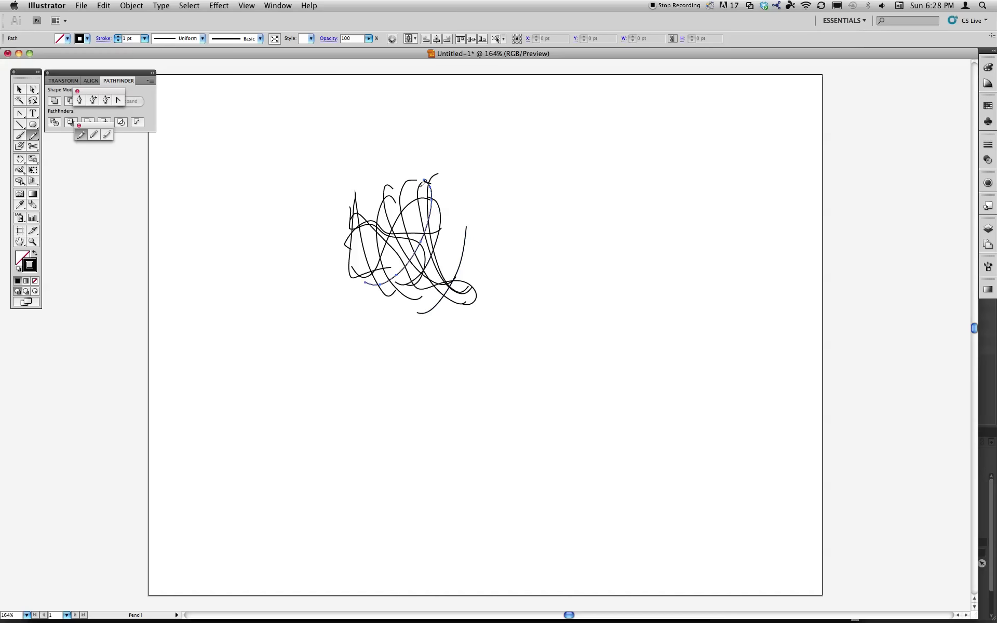
# Step: Scribble more overlapping freehand strokes with the Pencil tool around the existing tangle of lines
pyautogui.moveTo(404, 163); pyautogui.dragTo(349, 270)
pyautogui.moveTo(314, 173); pyautogui.dragTo(312, 221)
pyautogui.moveTo(402, 252)
pyautogui.mouseDown()
pyautogui.moveTo(376, 180)
pyautogui.moveTo(441, 151)
pyautogui.moveTo(494, 284)
pyautogui.moveTo(490, 211)
pyautogui.moveTo(366, 260)
pyautogui.mouseUp()
pyautogui.moveTo(410, 156); pyautogui.dragTo(408, 283)
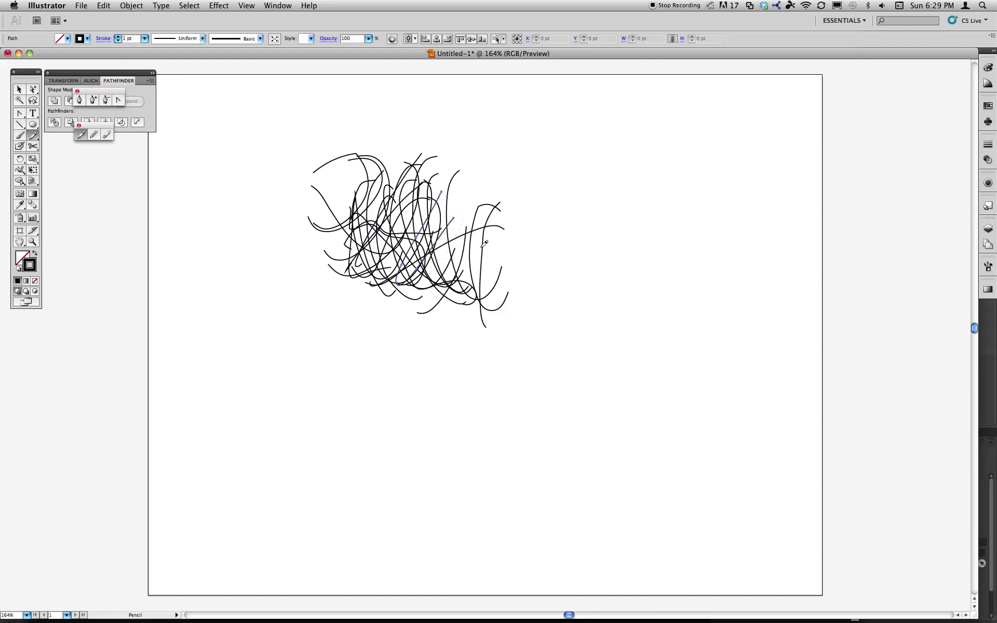
pyautogui.moveTo(485, 240); pyautogui.dragTo(453, 348)
# Step: Select all the scribbled strokes and group them into one object
pyautogui.click(19, 89)
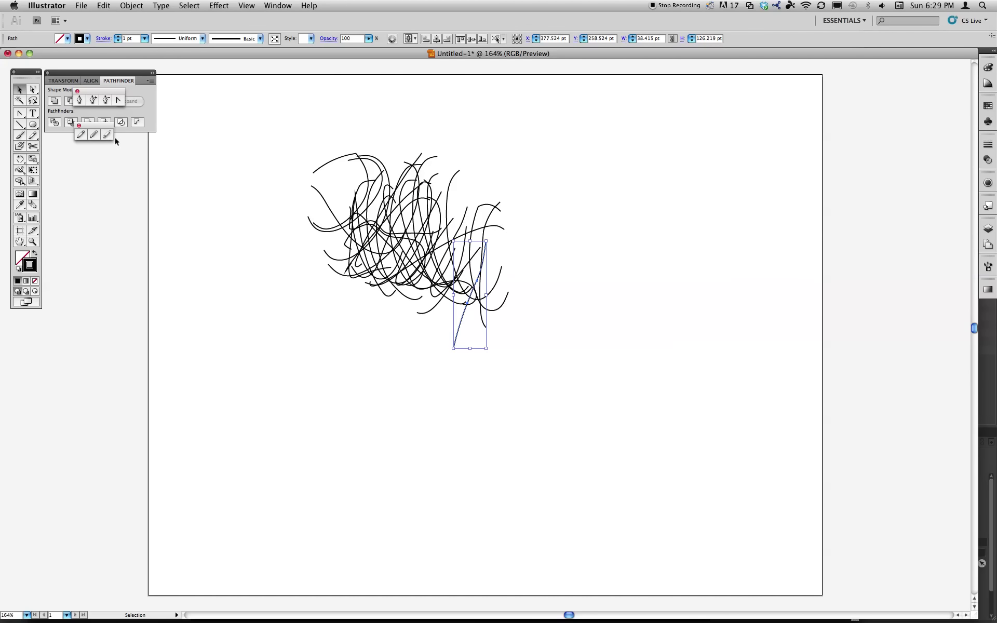
pyautogui.moveTo(249, 132); pyautogui.dragTo(603, 329)
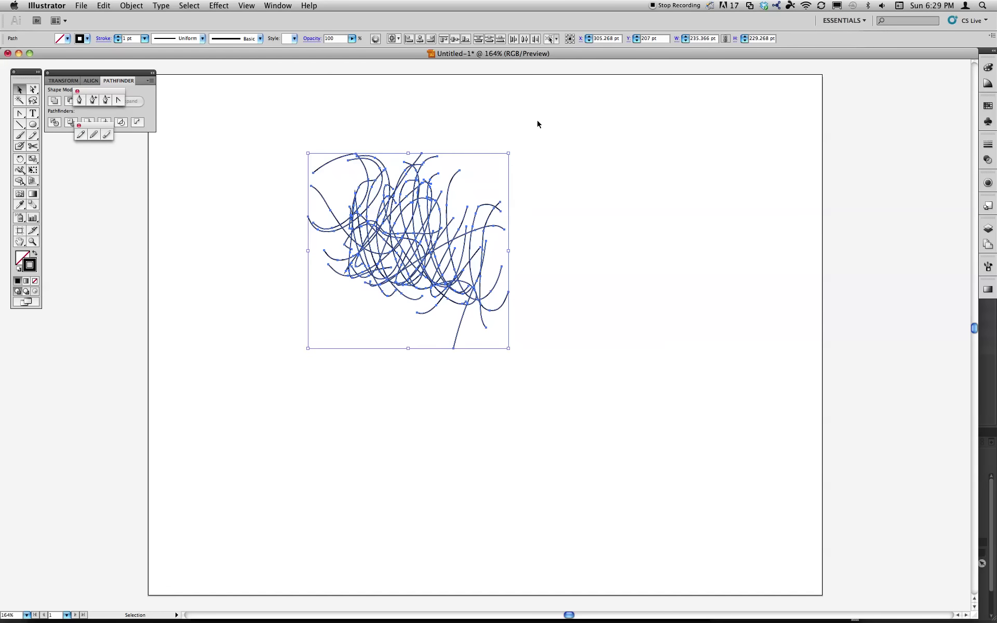
pyautogui.press('super+g')
pyautogui.click(564, 252)
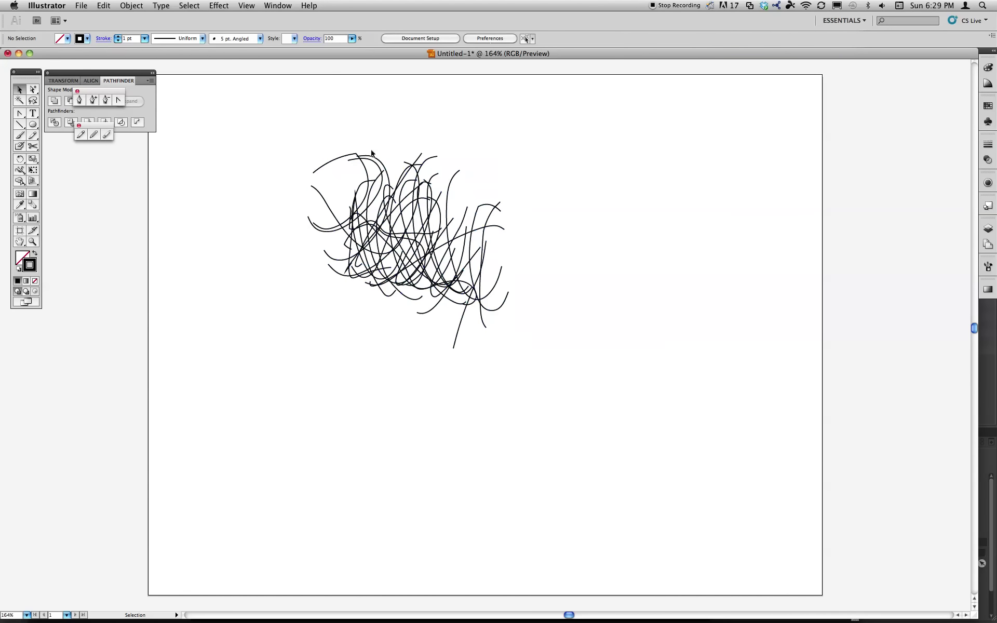
pyautogui.click(392, 265)
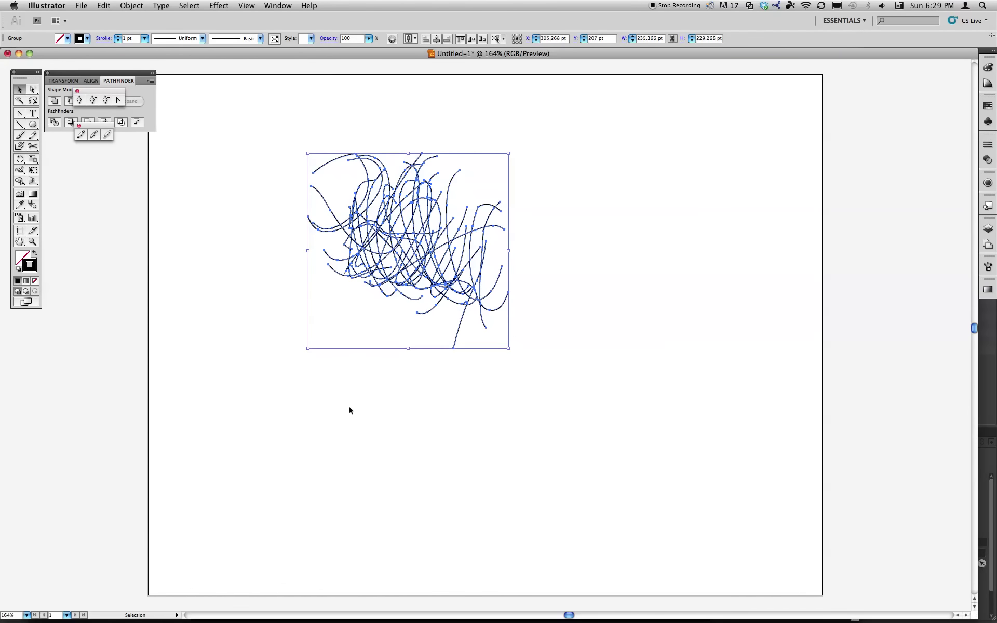
pyautogui.click(350, 407)
pyautogui.click(306, 187)
pyautogui.click(132, 5)
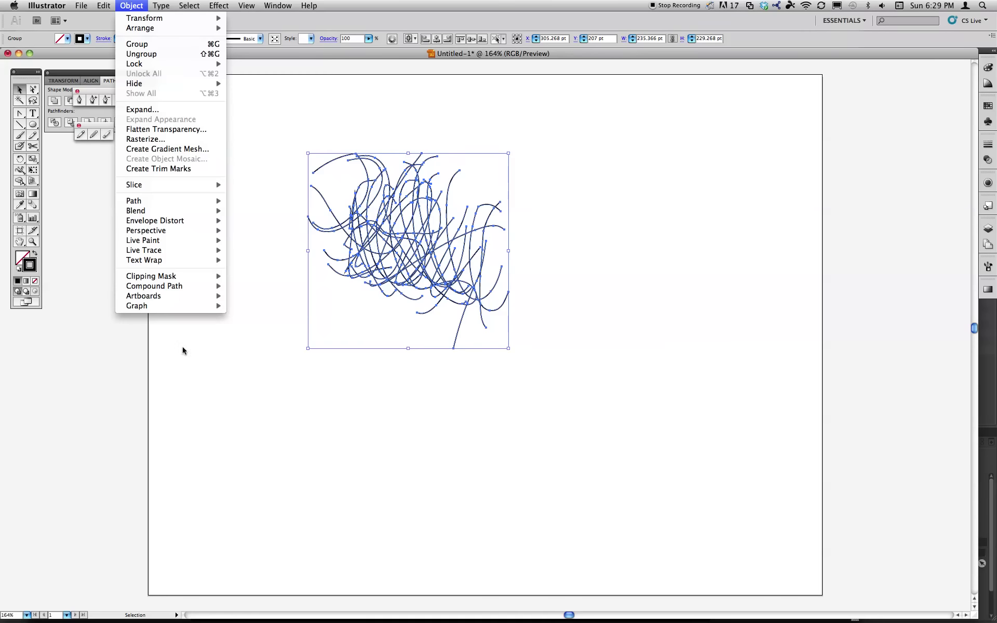
pyautogui.click(325, 301)
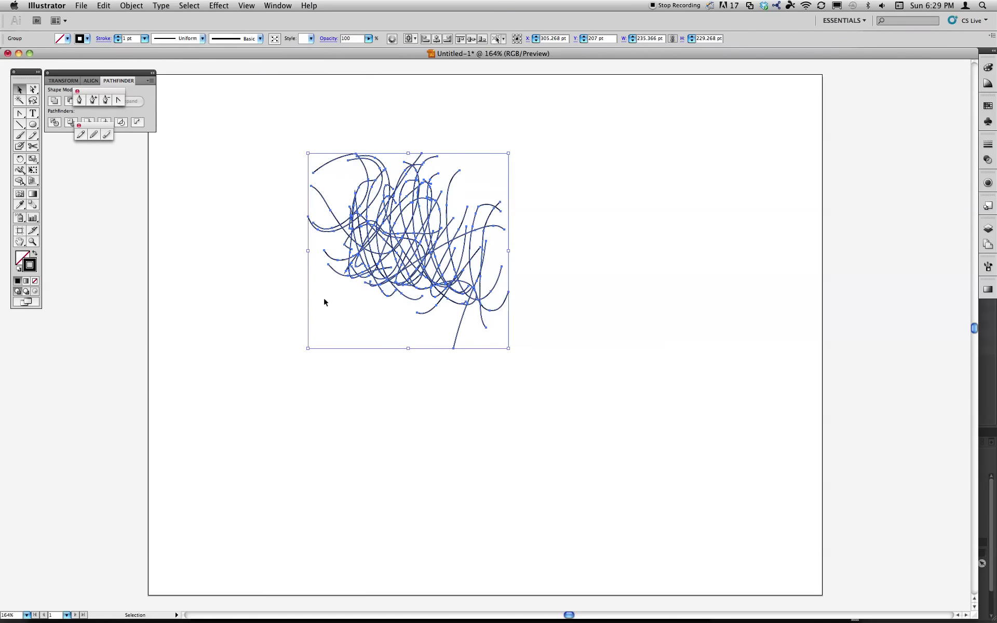
# Step: Move the grouped scribble right and slightly up to about X 401 pt, Y 193 pt
pyautogui.moveTo(388, 250); pyautogui.dragTo(416, 262)
pyautogui.click(561, 191)
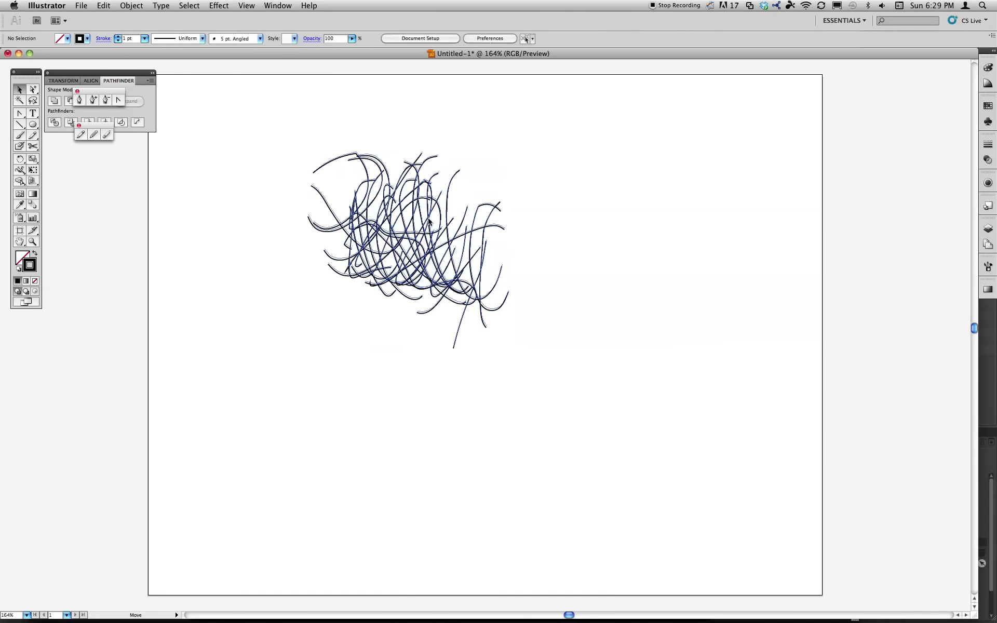
pyautogui.moveTo(430, 226); pyautogui.dragTo(511, 213)
pyautogui.click(405, 326)
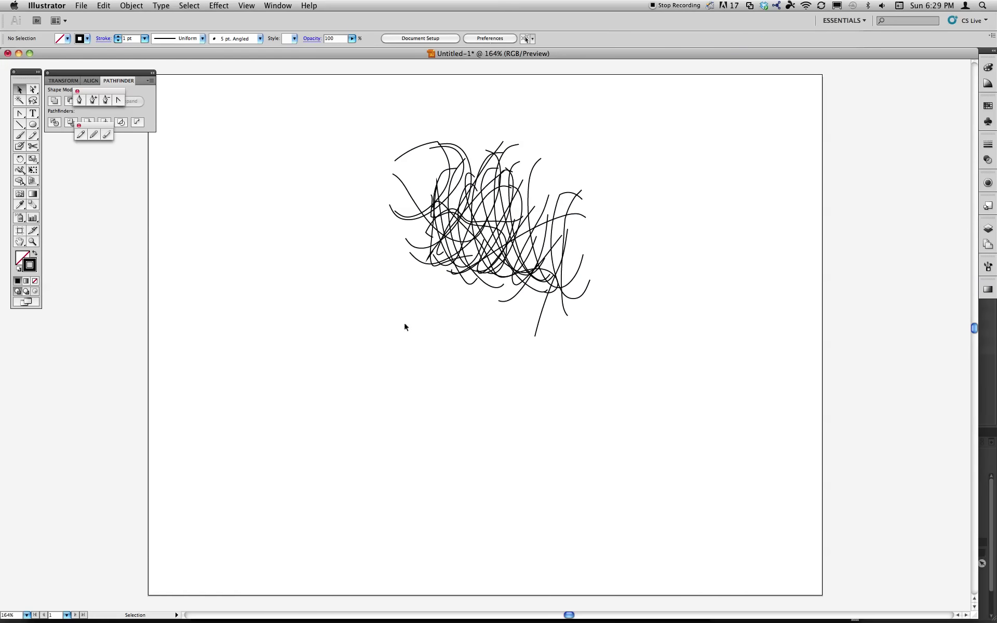
# Step: Draw a tilted five-pointed star about 115 pt wide over the middle of the scribble
pyautogui.click(30, 137)
pyautogui.moveTo(34, 126); pyautogui.dragTo(77, 170)
pyautogui.moveTo(477, 225)
pyautogui.mouseDown()
pyautogui.moveTo(452, 213)
pyautogui.moveTo(515, 197)
pyautogui.moveTo(455, 179)
pyautogui.mouseUp()
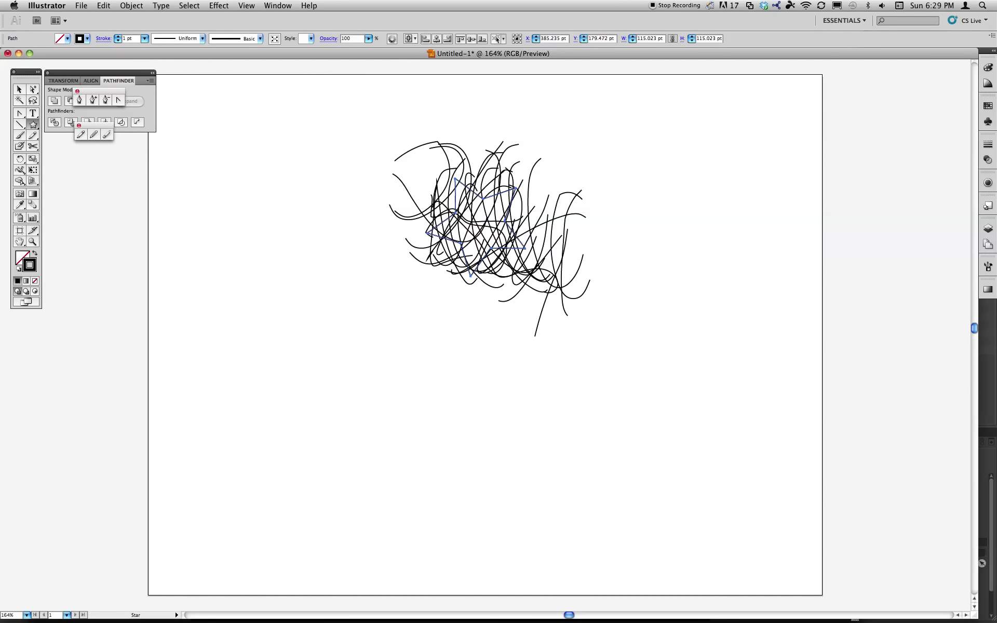
# Step: Move the star off the scribble and back over it at about X 391 pt, Y 170 pt
pyautogui.click(25, 91)
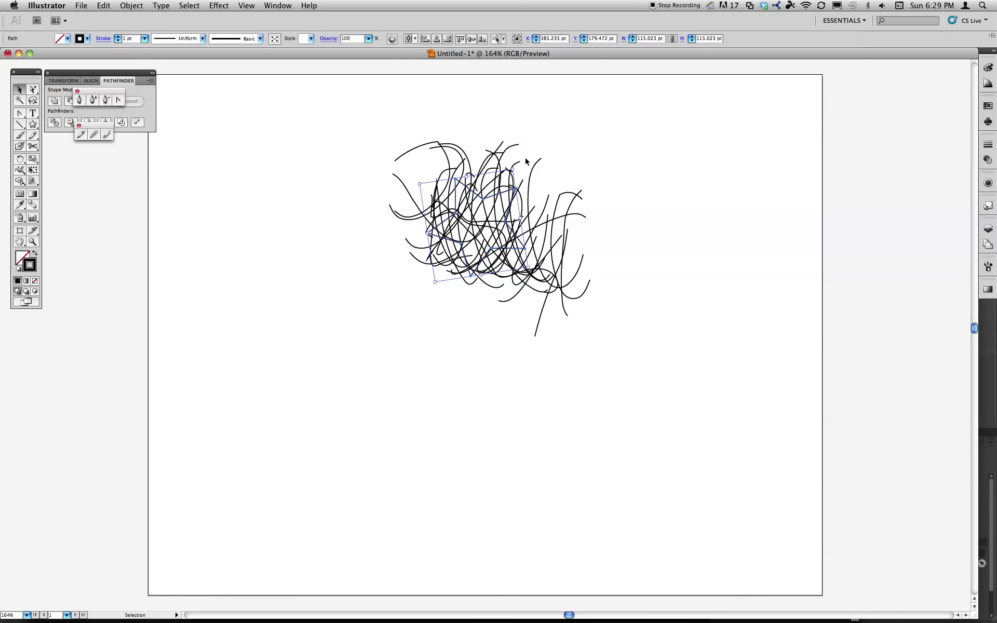
pyautogui.moveTo(476, 192); pyautogui.dragTo(255, 229)
pyautogui.click(309, 309)
pyautogui.moveTo(295, 279); pyautogui.dragTo(520, 230)
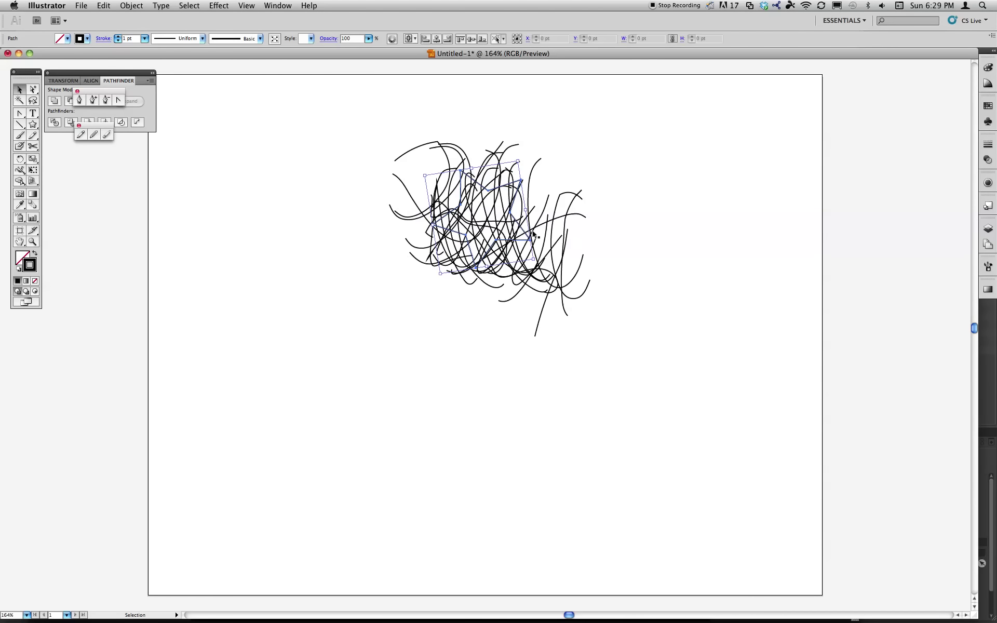
pyautogui.click(493, 155)
pyautogui.click(483, 182)
pyautogui.click(473, 205)
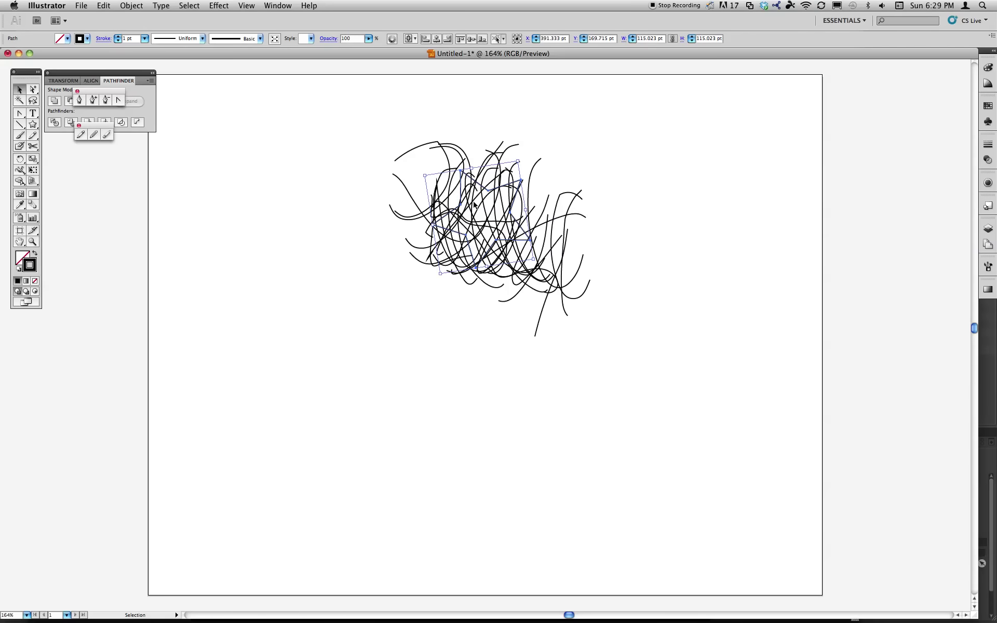
# Step: Select the star and the scribble group together and make a clipping mask from them
pyautogui.moveTo(364, 126); pyautogui.dragTo(590, 343)
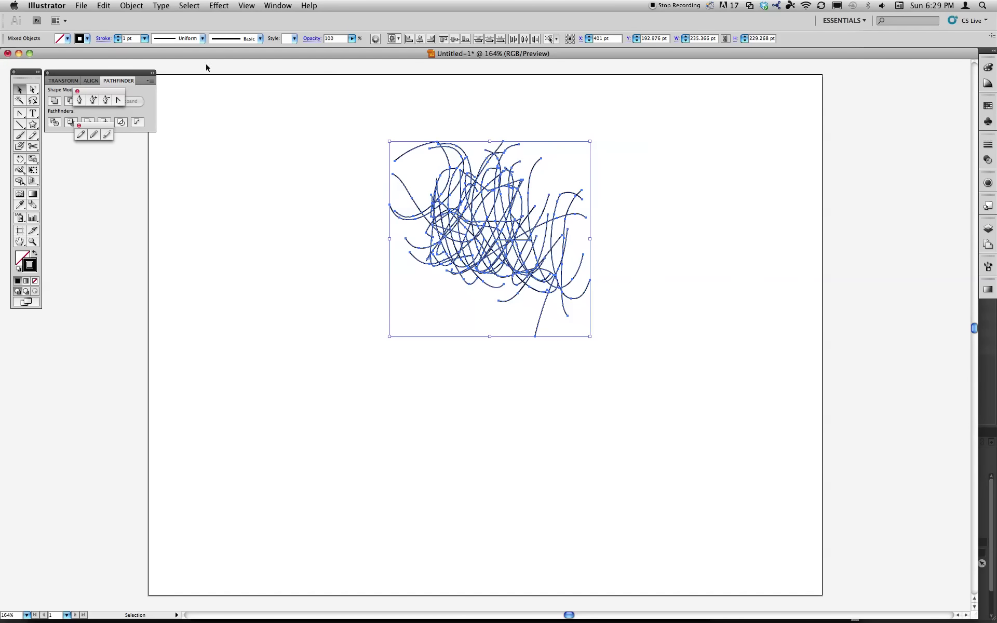
pyautogui.click(131, 6)
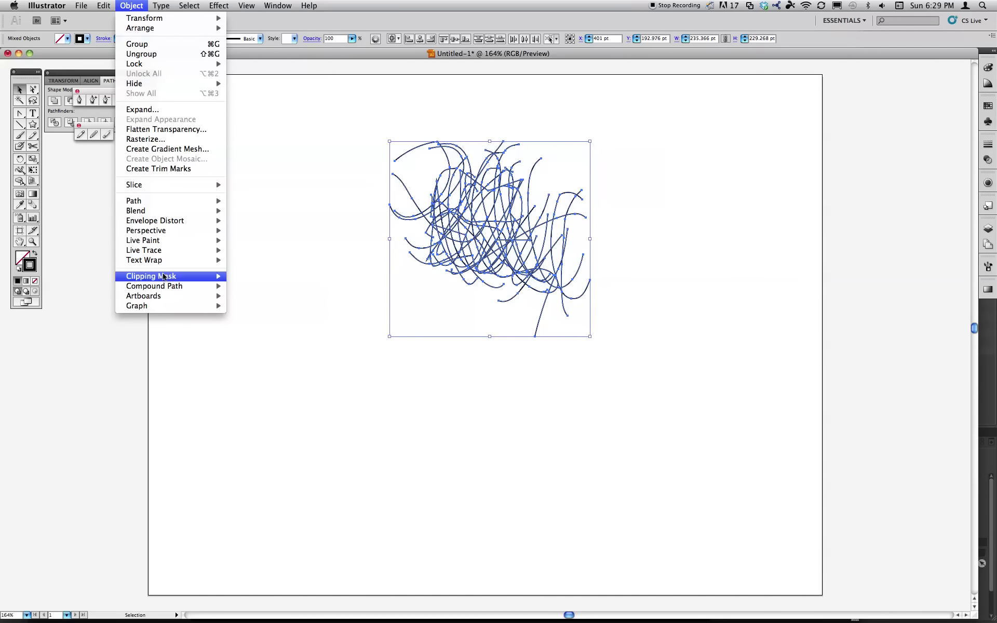
pyautogui.moveTo(176, 277)
pyautogui.click(247, 277)
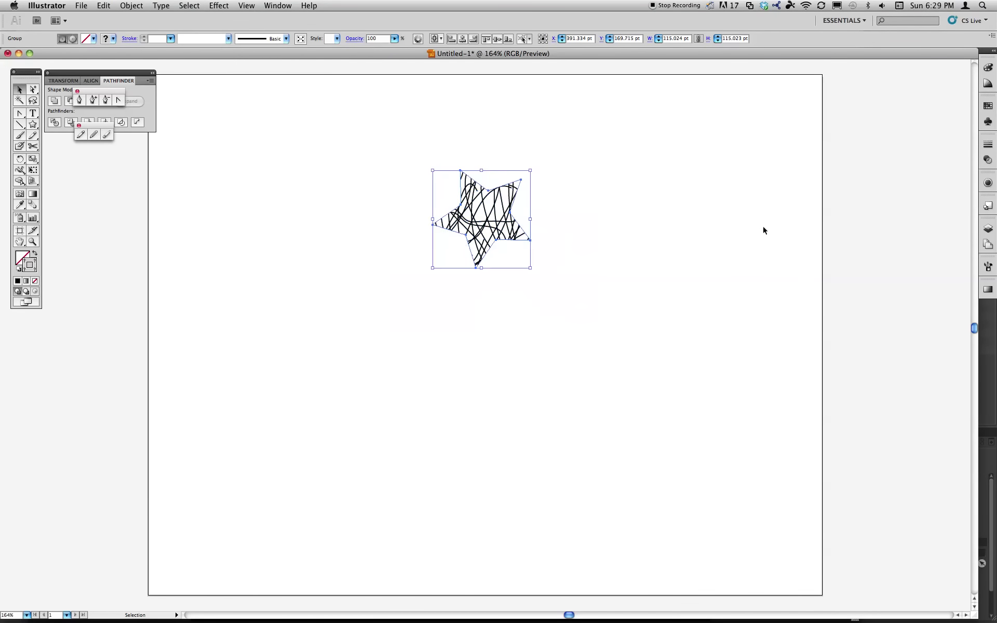
pyautogui.press('super+z')
pyautogui.click(607, 260)
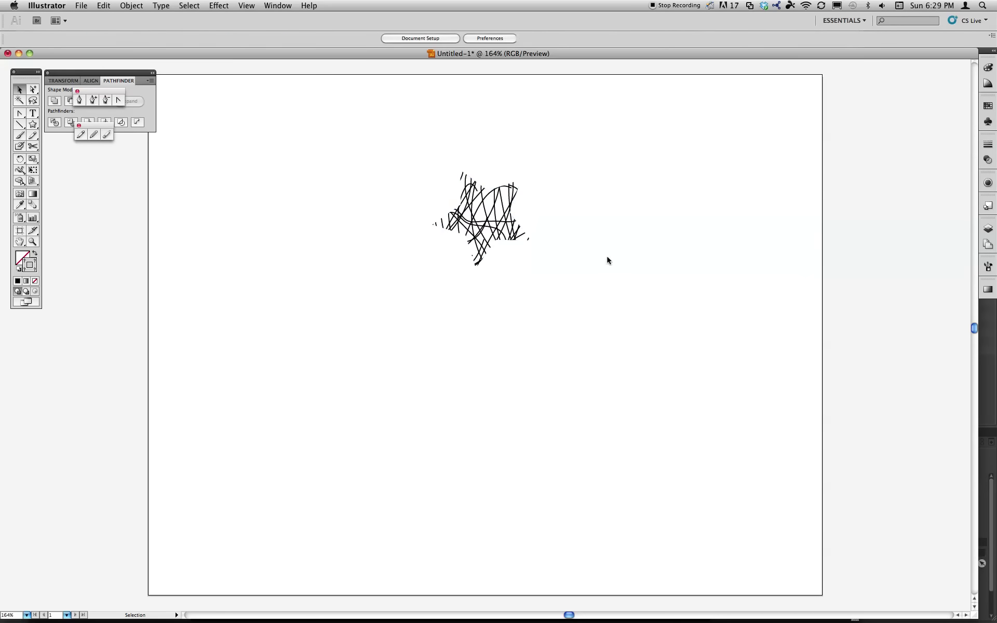
pyautogui.press('super+shift+z')
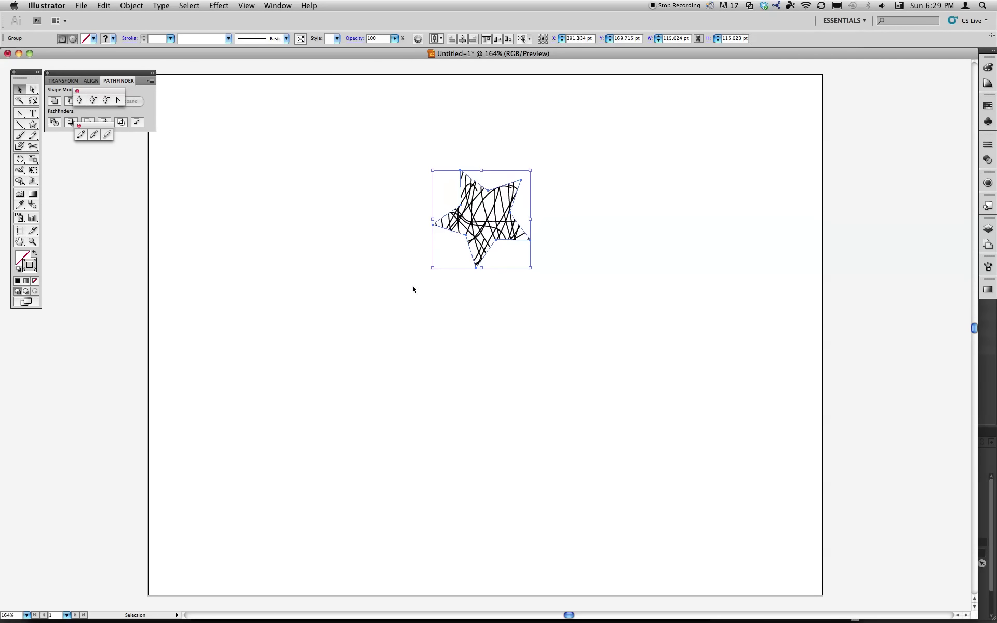
pyautogui.press('super+z')
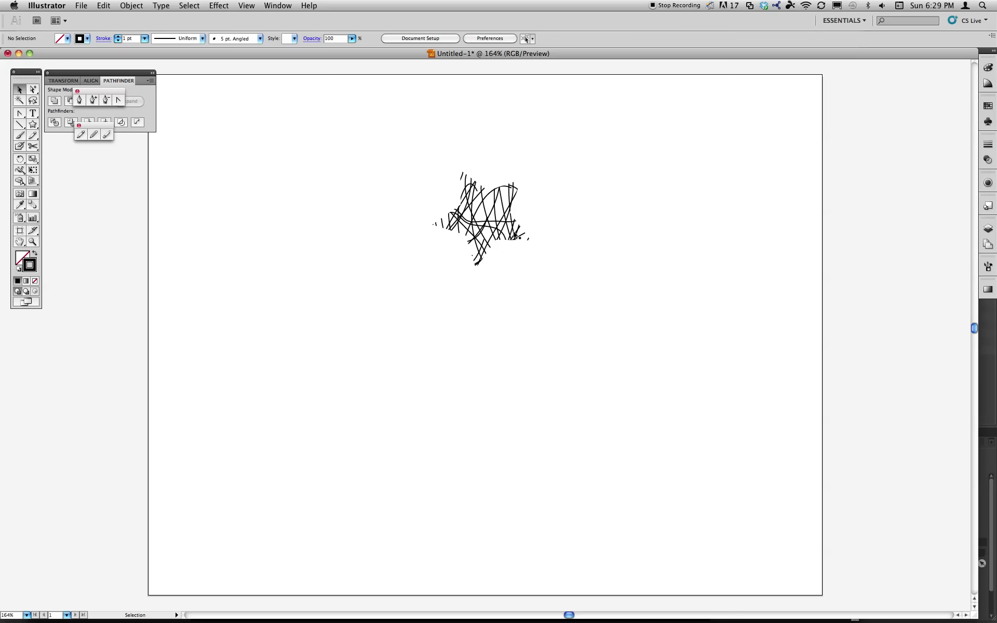
# Step: Move the clipped scribble star horizontally into the upper-right part of the artboard and deselect it
pyautogui.click(506, 220)
pyautogui.moveTo(536, 238); pyautogui.dragTo(654, 237)
pyautogui.click(589, 269)
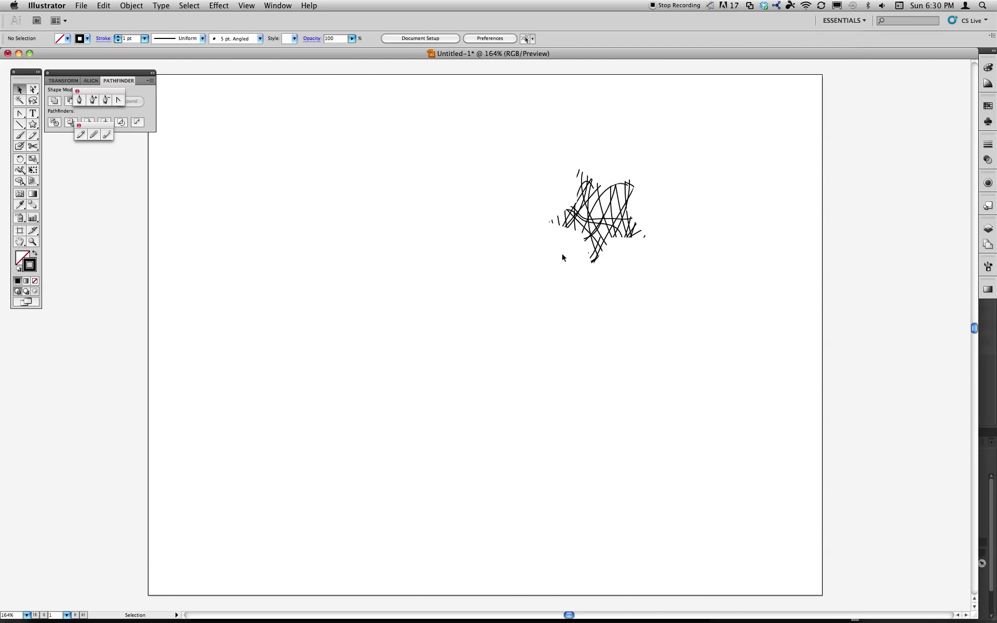
# Step: Place the image Bacteria-Ad.jpg from the ArtWorkResized folder on the Desktop into the document
pyautogui.click(84, 8)
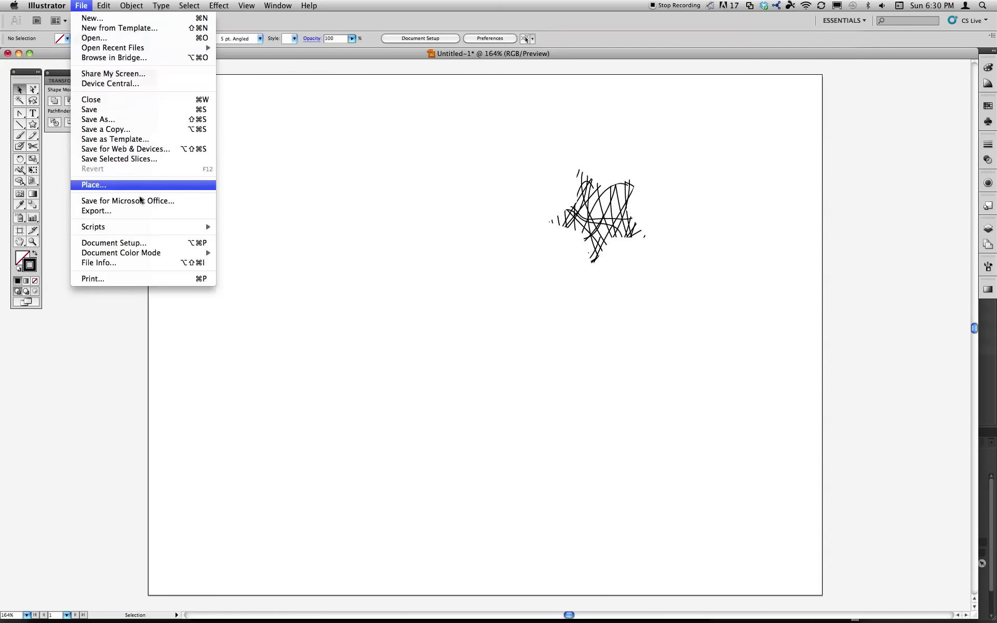
pyautogui.click(179, 186)
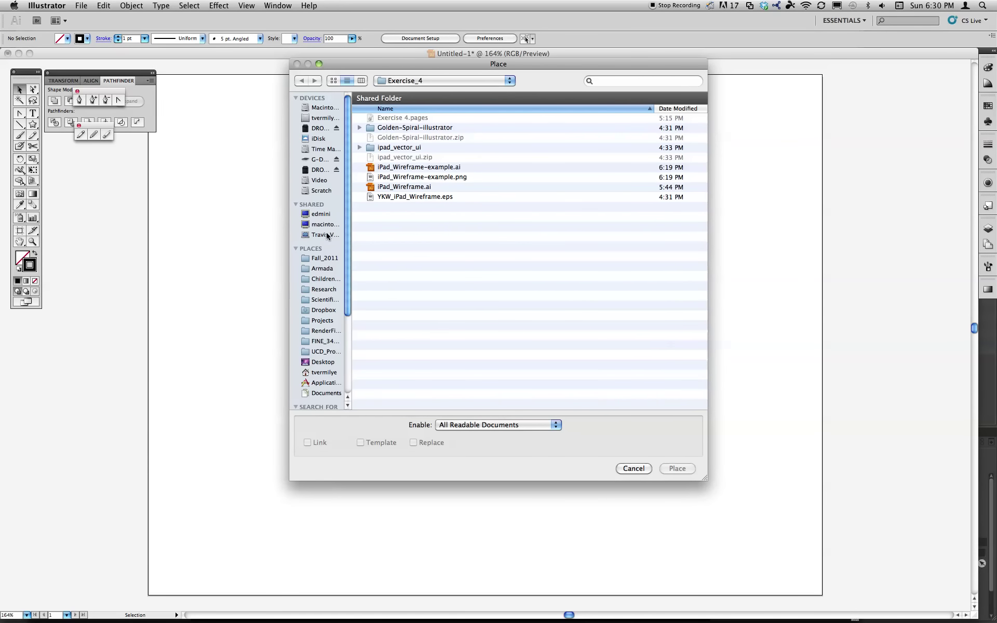
pyautogui.click(322, 362)
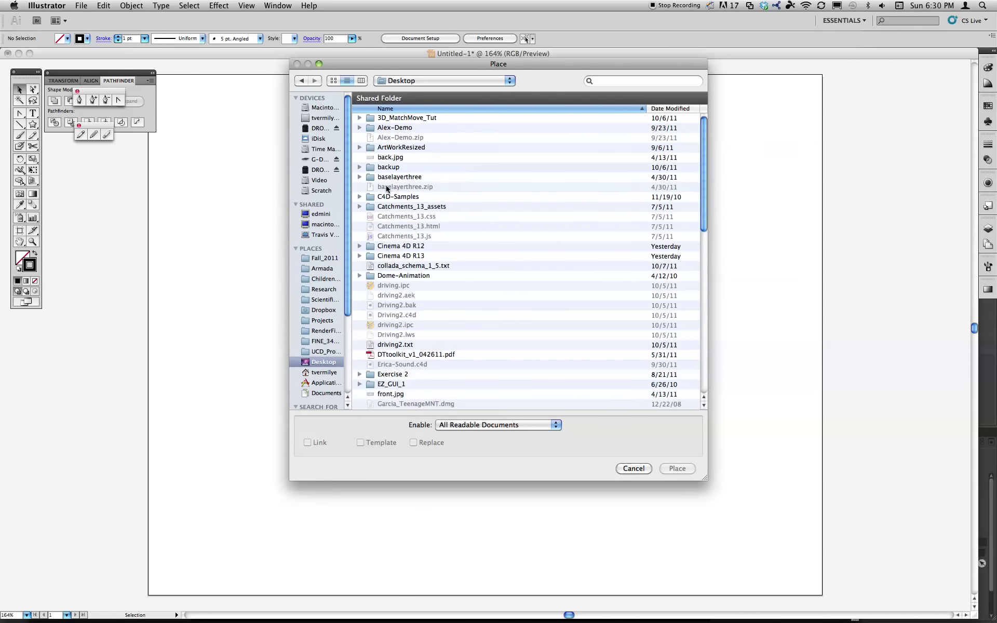
pyautogui.doubleClick(406, 149)
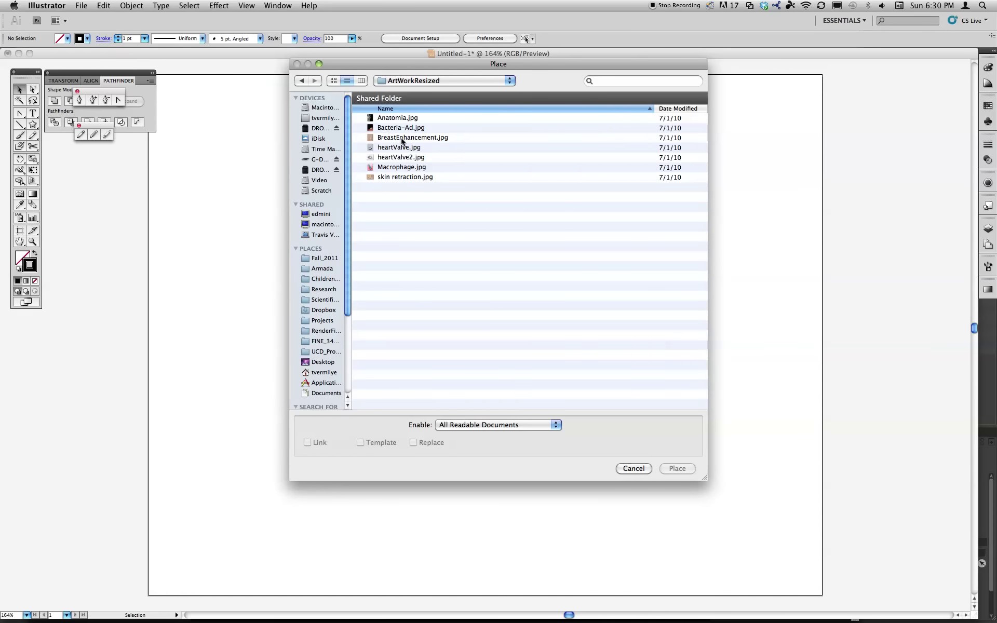
pyautogui.doubleClick(396, 129)
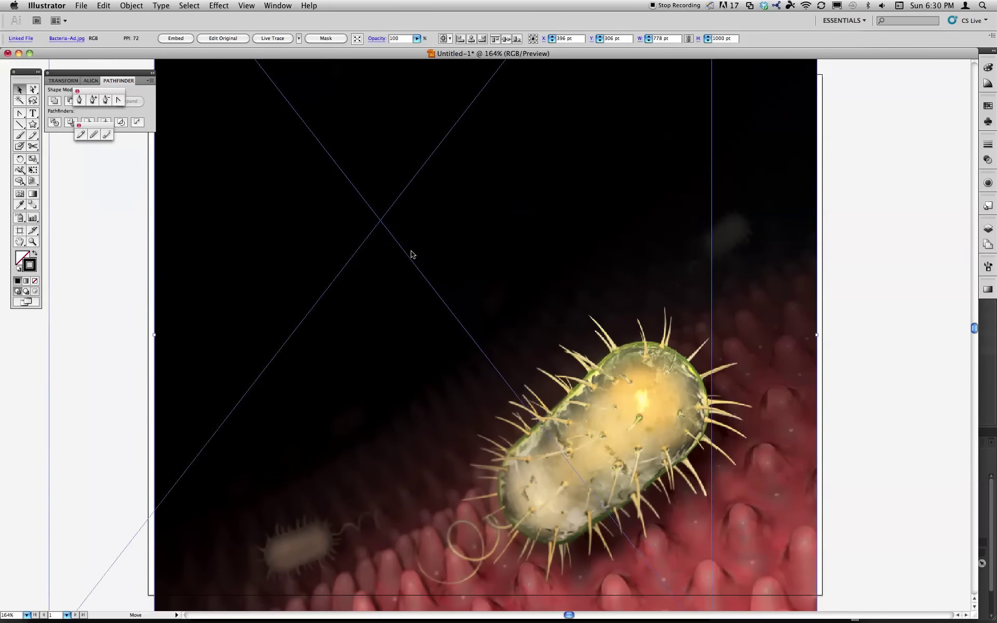
# Step: Scale the placed bacteria image proportionally to about 306 × 393 pt and position it beside the clipped star
pyautogui.moveTo(412, 254); pyautogui.dragTo(299, 135)
pyautogui.moveTo(580, 432); pyautogui.dragTo(531, 270)
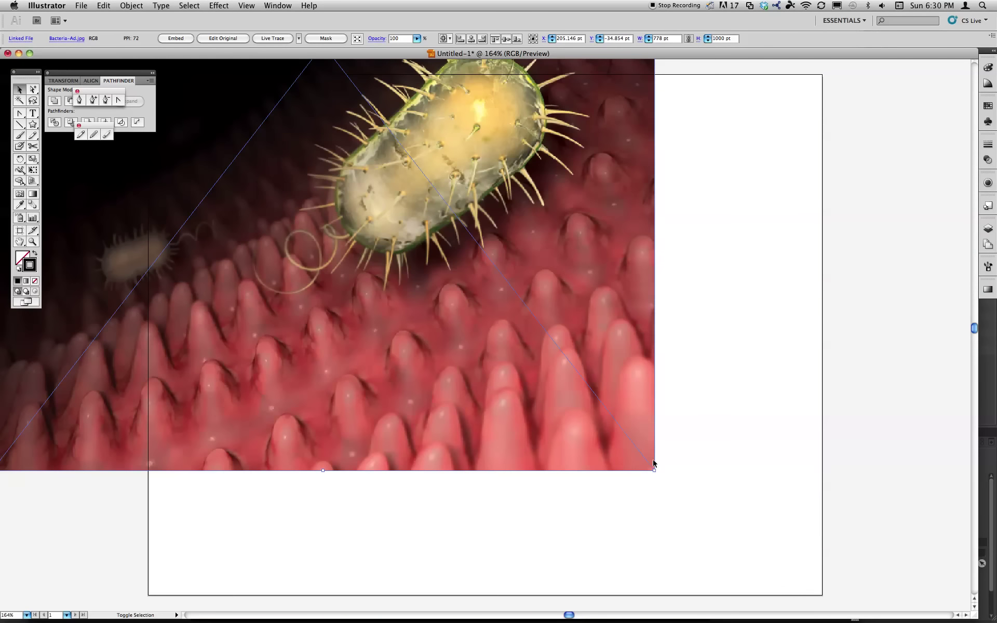
pyautogui.moveTo(654, 464); pyautogui.dragTo(470, 461)
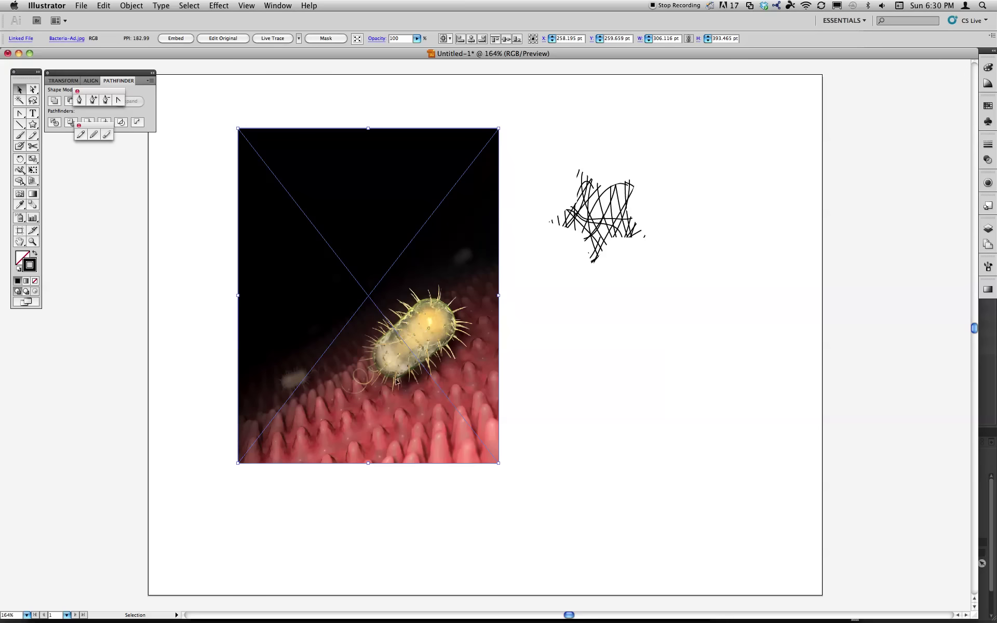
pyautogui.click(551, 350)
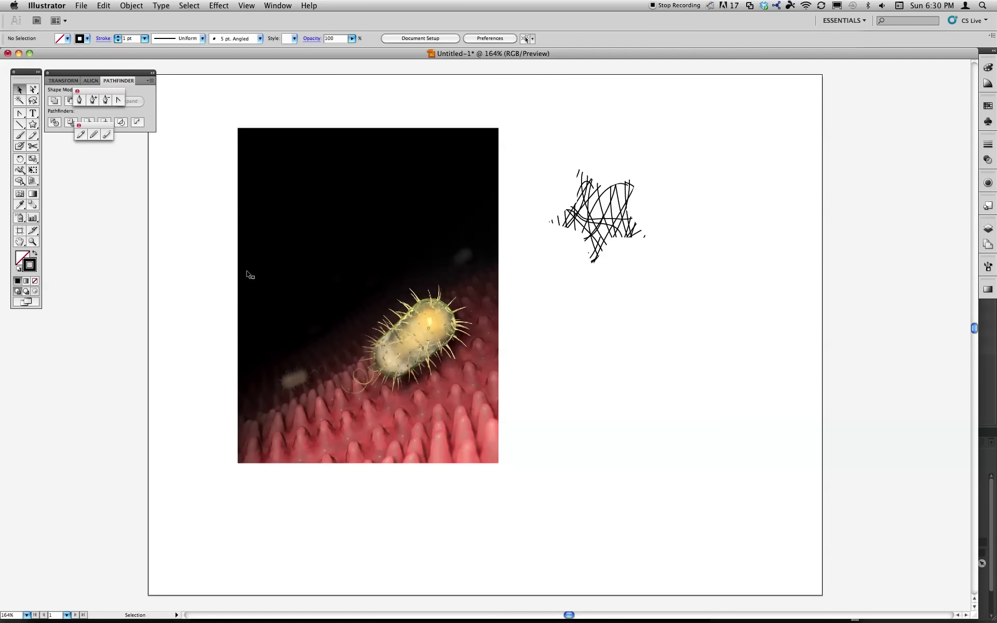
# Step: Trace a closed Pencil outline about 180 × 156 pt around the large bacterium and its tail, then deselect it
pyautogui.click(32, 138)
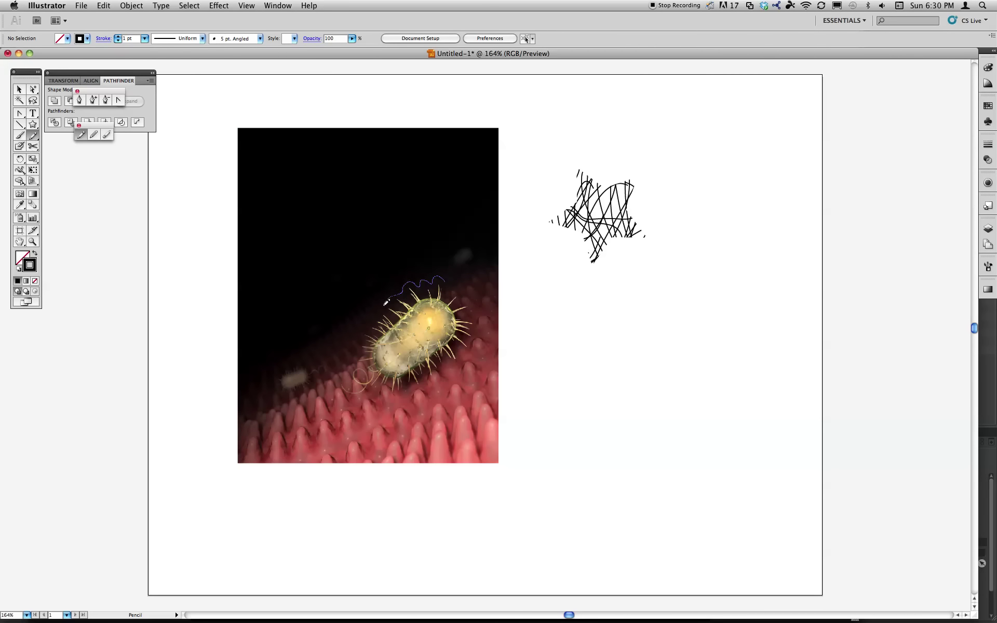
pyautogui.moveTo(359, 342)
pyautogui.mouseDown()
pyautogui.moveTo(349, 367)
pyautogui.moveTo(366, 406)
pyautogui.moveTo(426, 386)
pyautogui.mouseUp()
pyautogui.moveTo(466, 287); pyautogui.dragTo(450, 279)
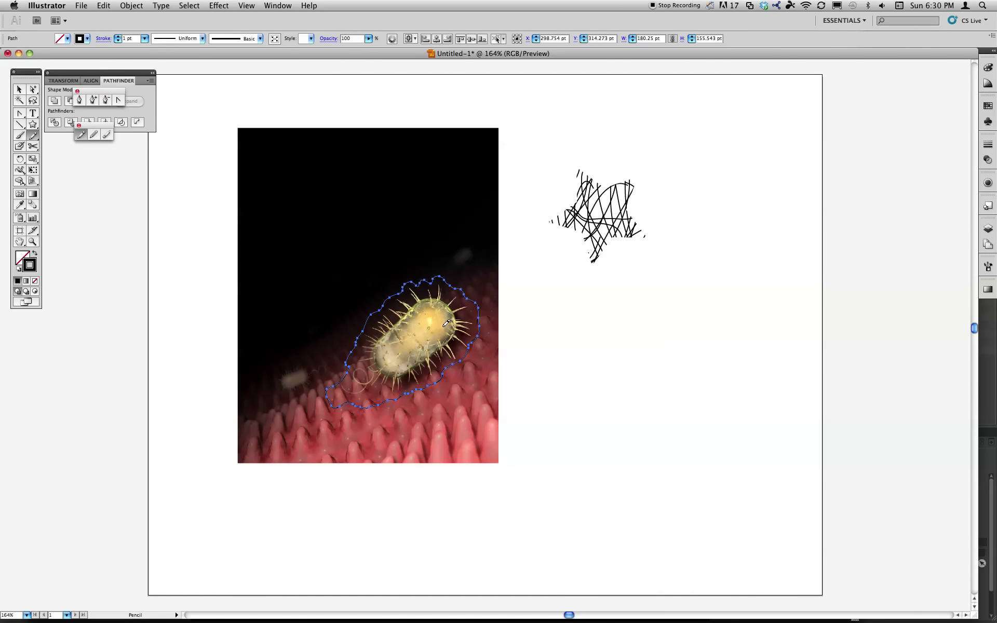
pyautogui.press('v')
pyautogui.click(531, 341)
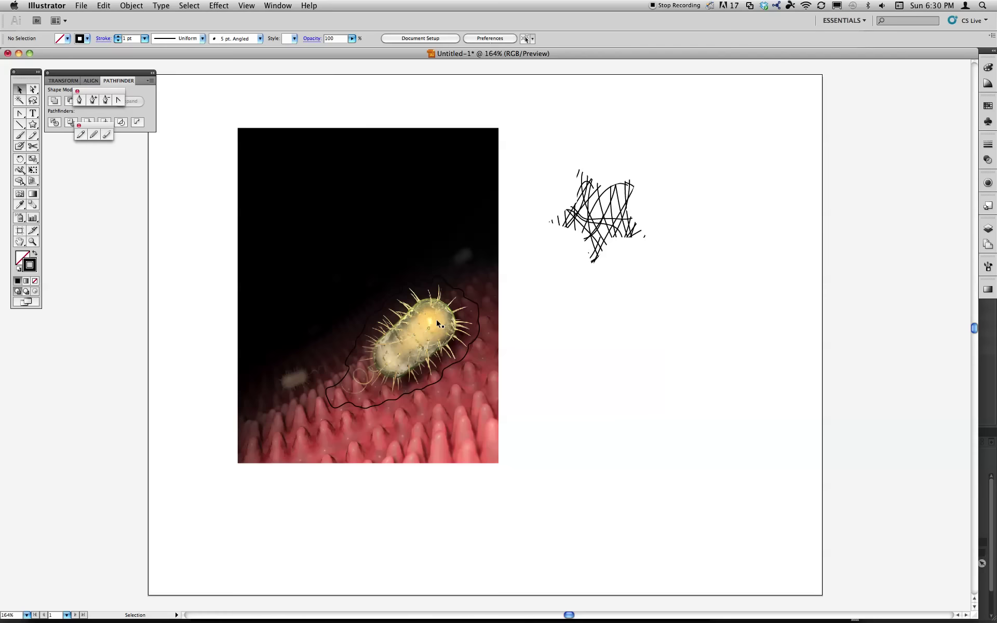
# Step: Select the traced outline together with the bacteria image and make a clipping mask to crop the image
pyautogui.click(480, 331)
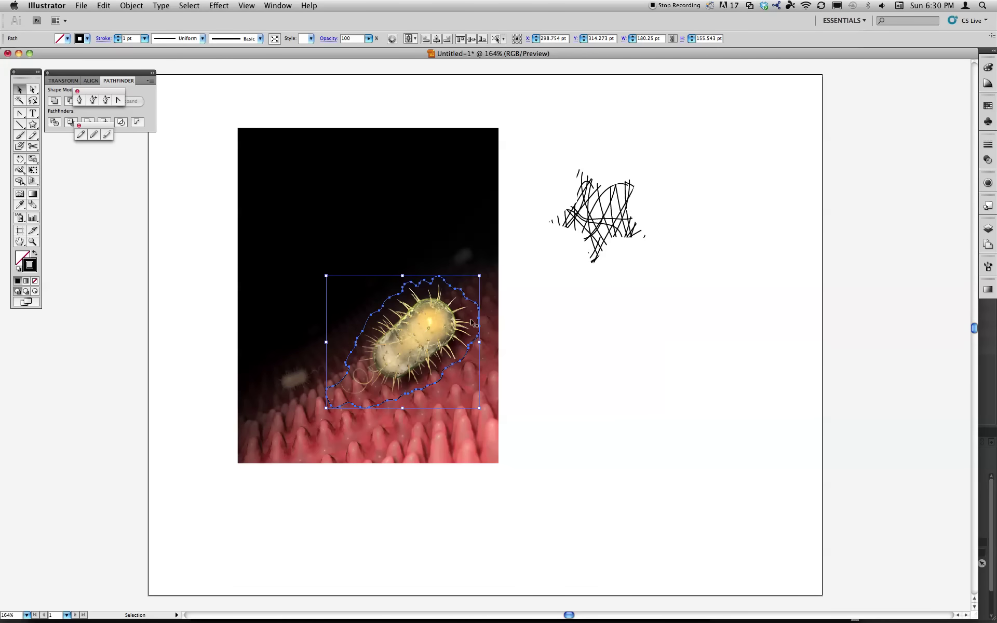
pyautogui.keyDown('shift'); pyautogui.click(488, 319); pyautogui.keyUp('shift')
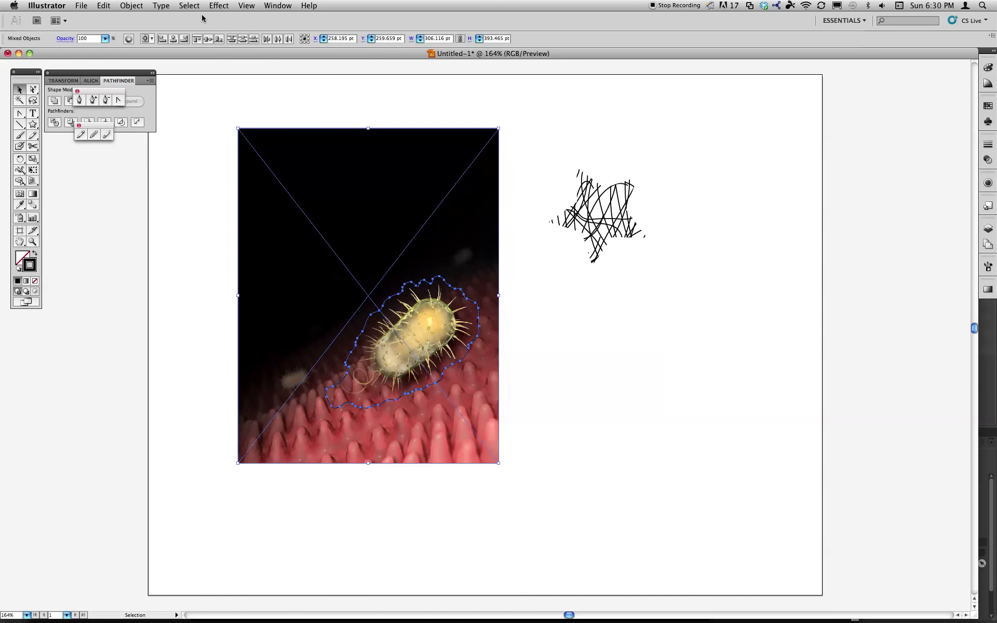
pyautogui.click(130, 5)
pyautogui.moveTo(195, 281)
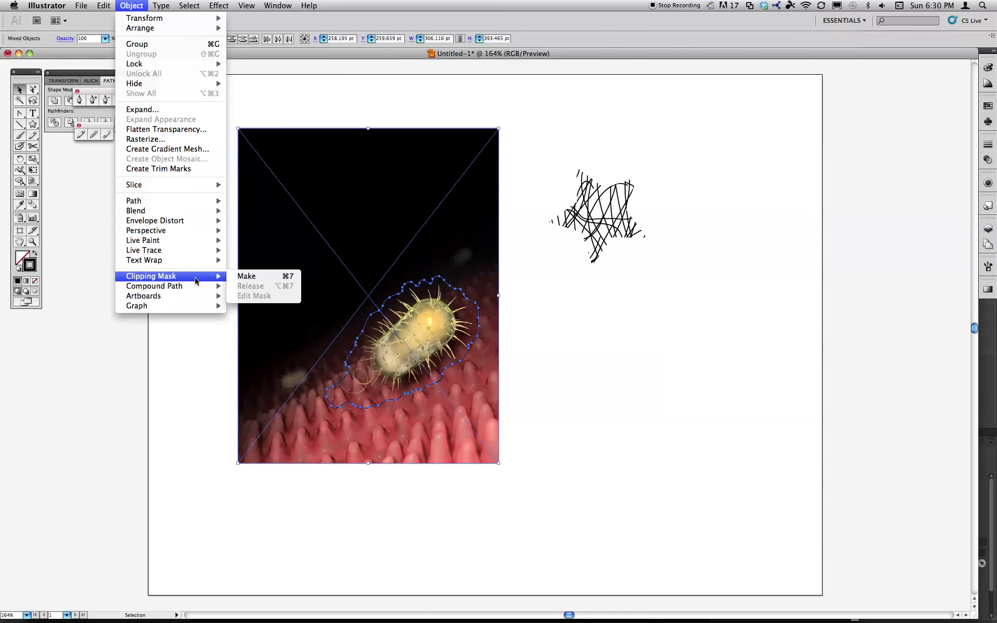
pyautogui.click(247, 276)
pyautogui.click(502, 393)
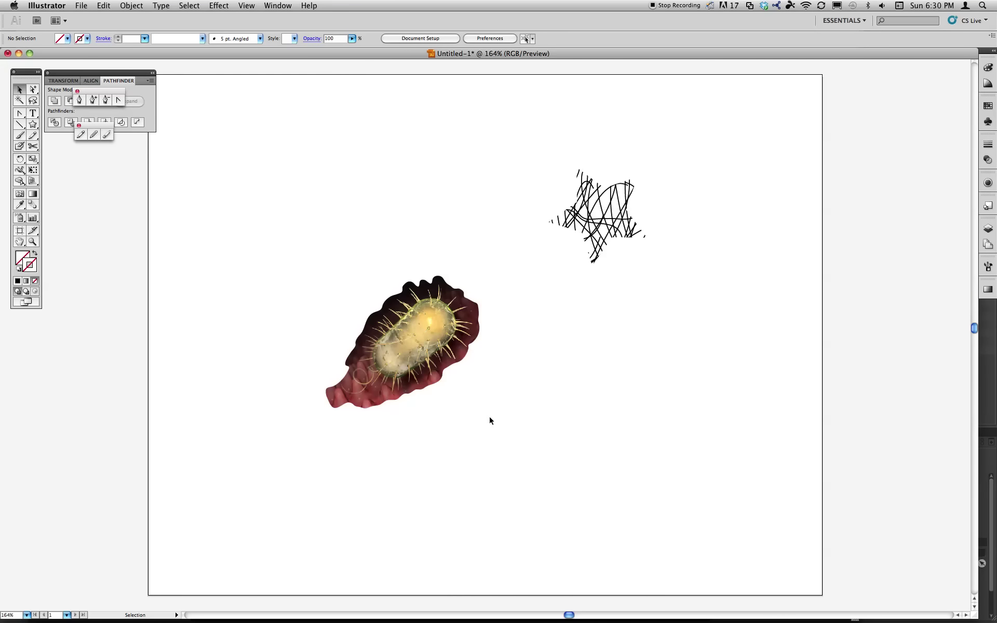
# Step: Move the clipped bacteria image directly below the clipped star scribble and deselect it
pyautogui.moveTo(431, 325)
pyautogui.mouseDown()
pyautogui.moveTo(543, 312)
pyautogui.moveTo(592, 270)
pyautogui.moveTo(631, 291)
pyautogui.moveTo(650, 176)
pyautogui.moveTo(630, 222)
pyautogui.moveTo(655, 215)
pyautogui.moveTo(590, 294)
pyautogui.moveTo(632, 285)
pyautogui.moveTo(631, 351)
pyautogui.moveTo(603, 339)
pyautogui.mouseUp()
pyautogui.click(503, 235)
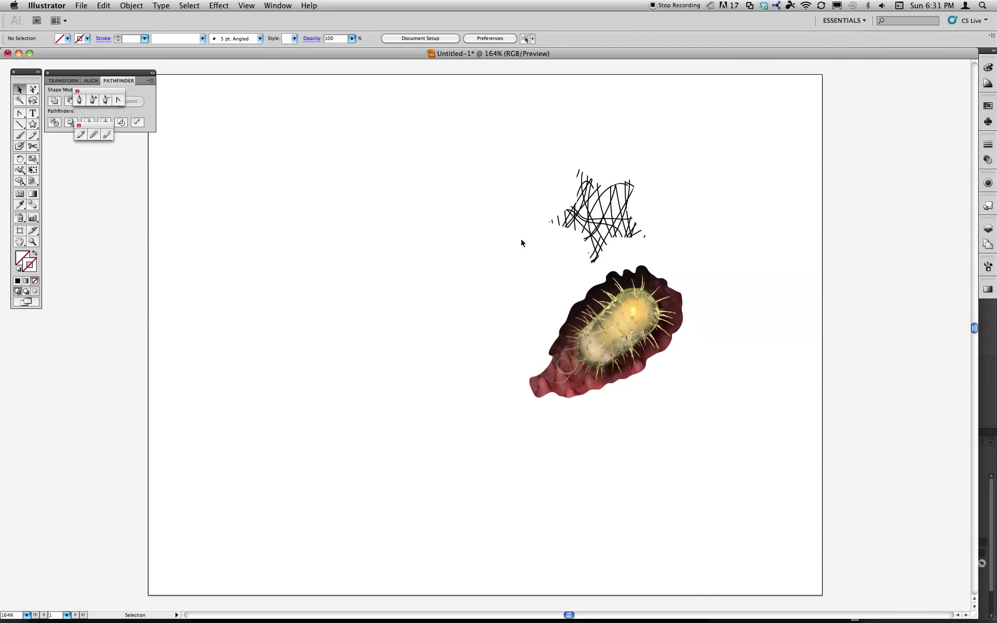
pyautogui.click(556, 322)
# Step: Try releasing the clipping mask on the star scribble, shift the released objects, and undo back to the clipped star
pyautogui.moveTo(539, 159); pyautogui.dragTo(596, 222)
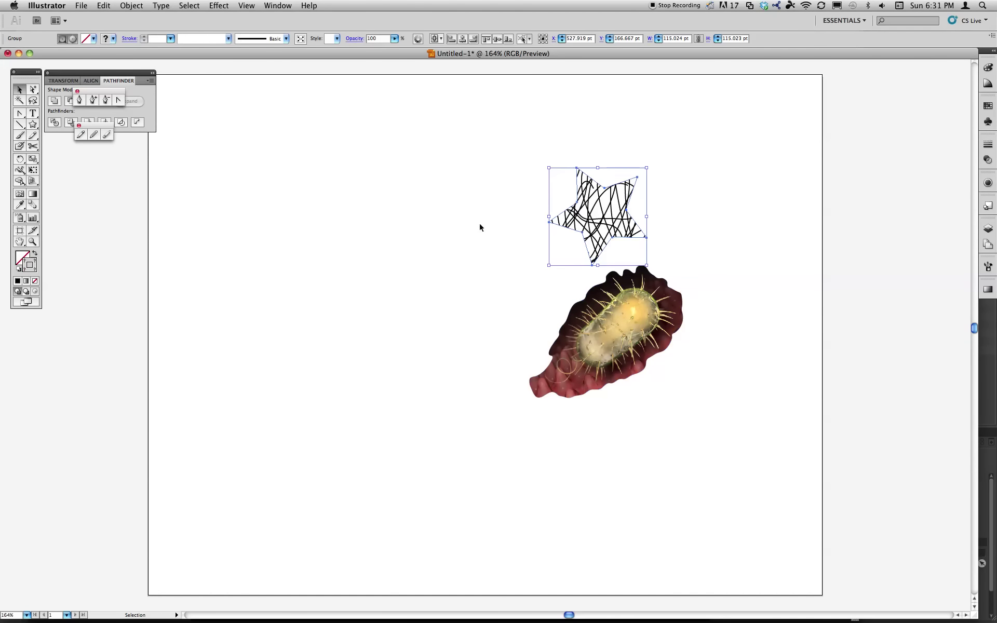
pyautogui.click(131, 5)
pyautogui.moveTo(182, 277)
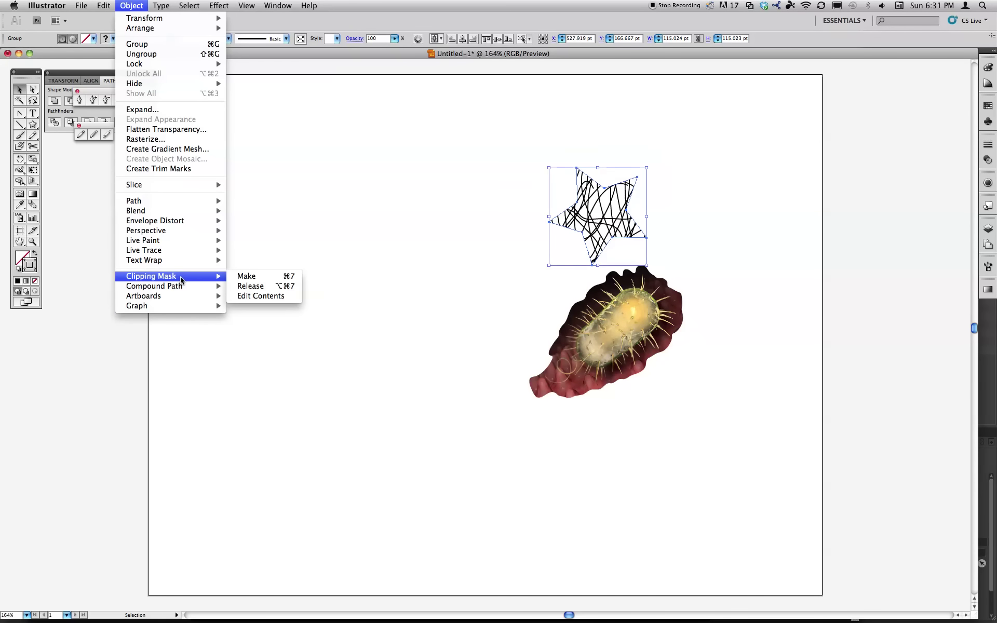
pyautogui.click(272, 286)
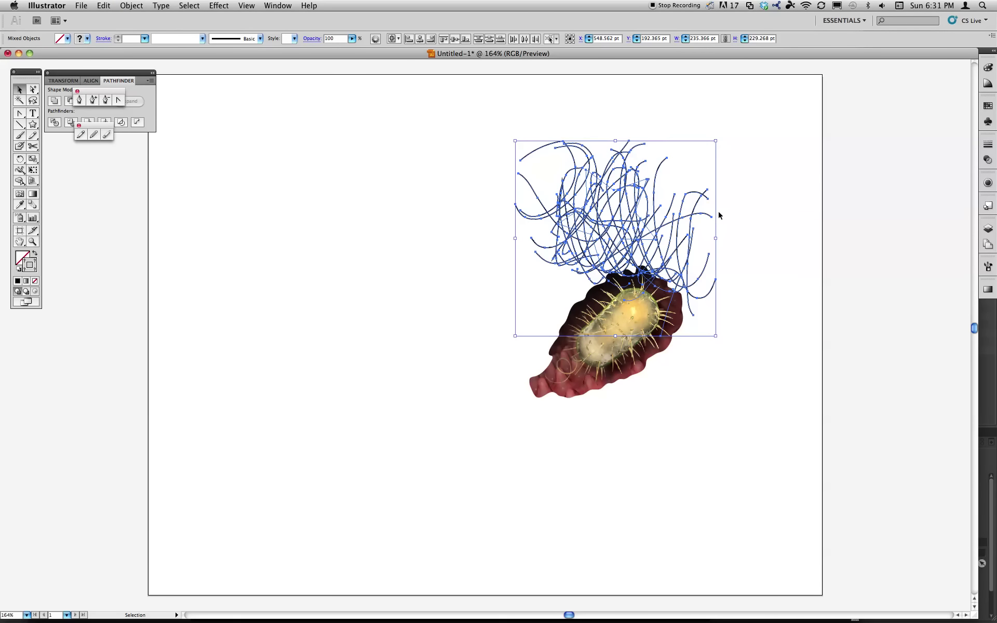
pyautogui.press('super')
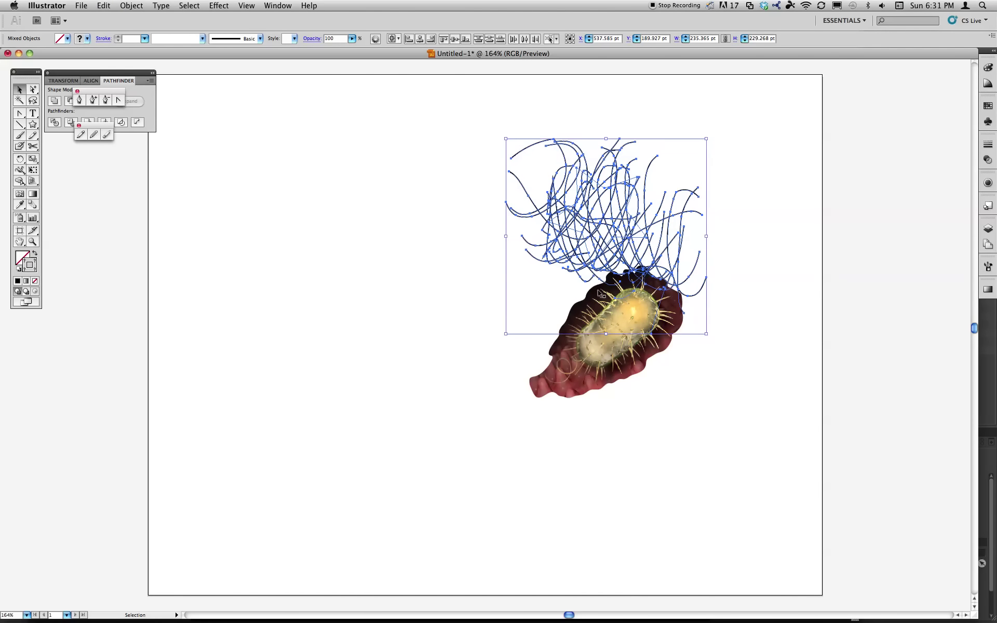
pyautogui.press('super+z')
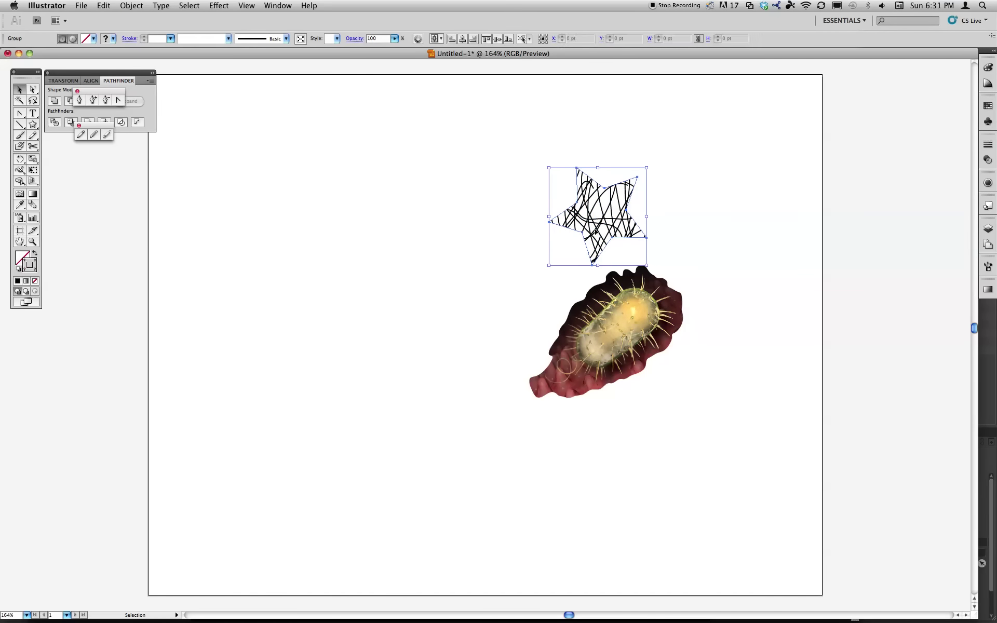
# Step: Edit the contents of the star's clipping mask, reposition the scribble group inside it, and move the clipped star slightly higher
pyautogui.click(131, 6)
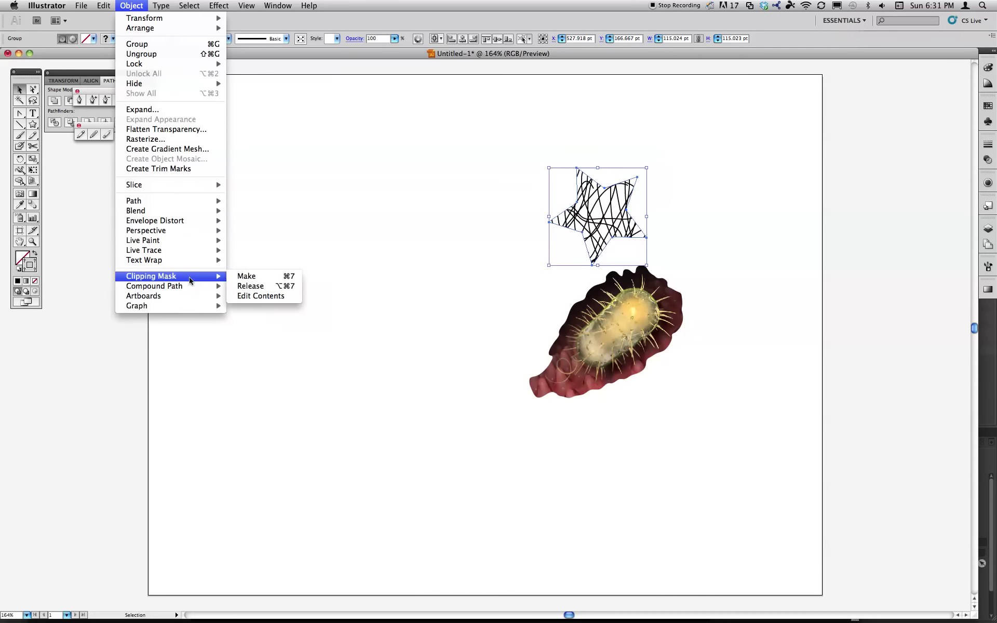
pyautogui.click(263, 297)
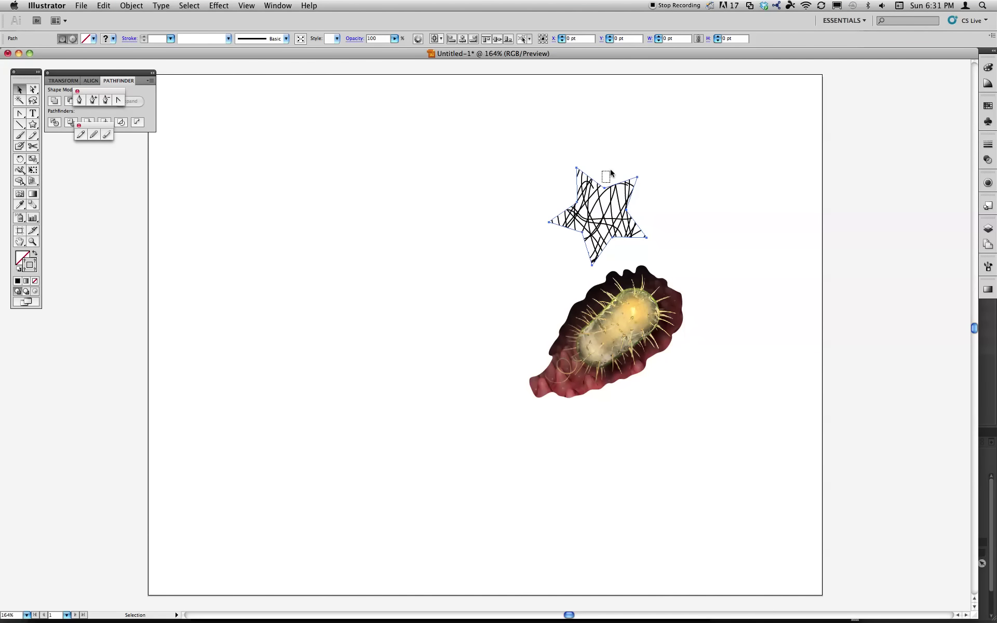
pyautogui.moveTo(599, 187)
pyautogui.mouseDown()
pyautogui.moveTo(607, 171)
pyautogui.moveTo(605, 180)
pyautogui.mouseUp()
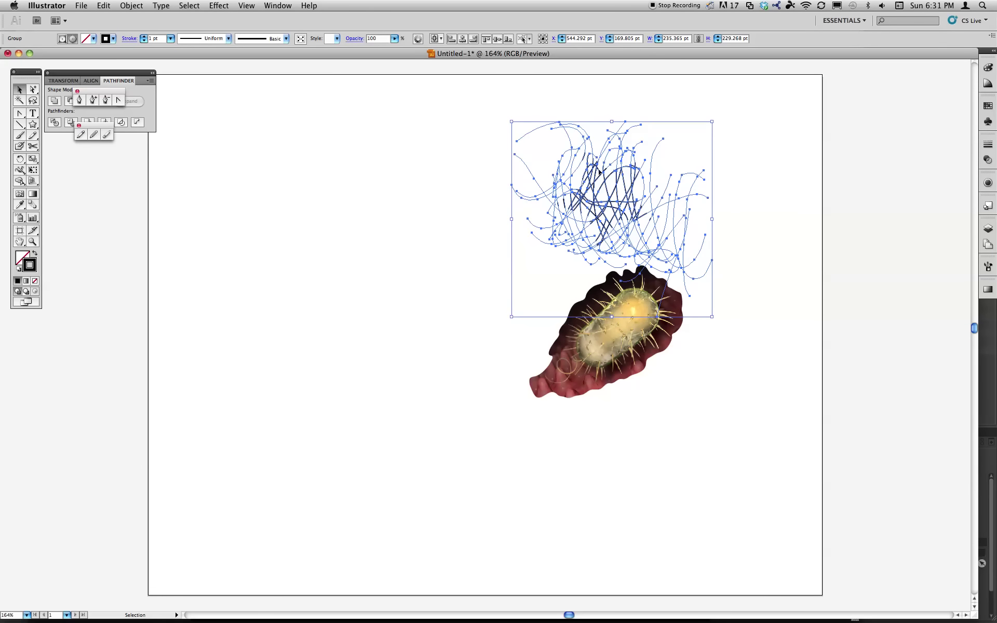
pyautogui.moveTo(600, 163); pyautogui.dragTo(603, 163)
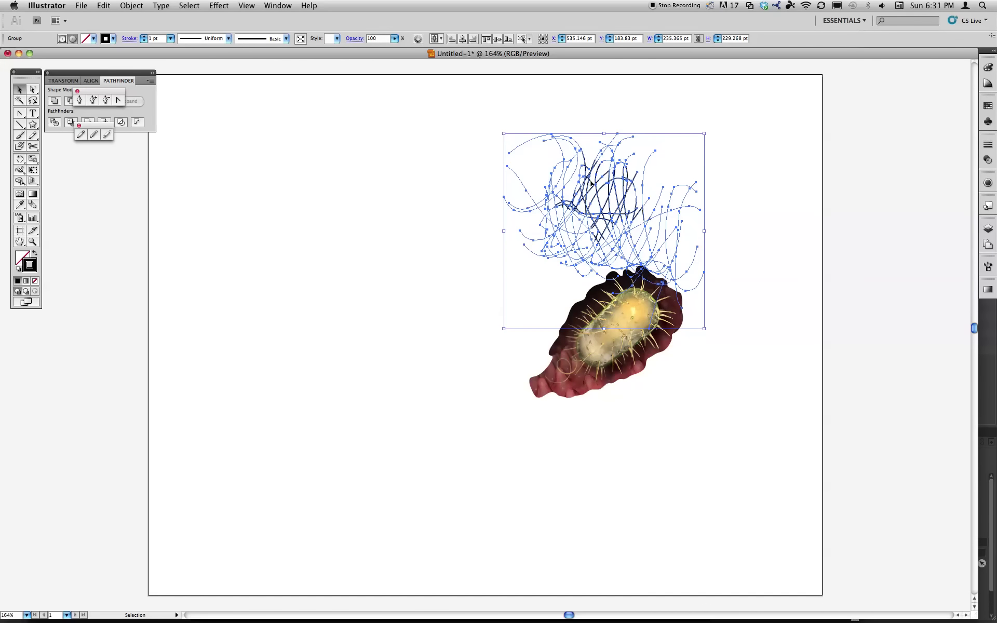
pyautogui.press('super+7')
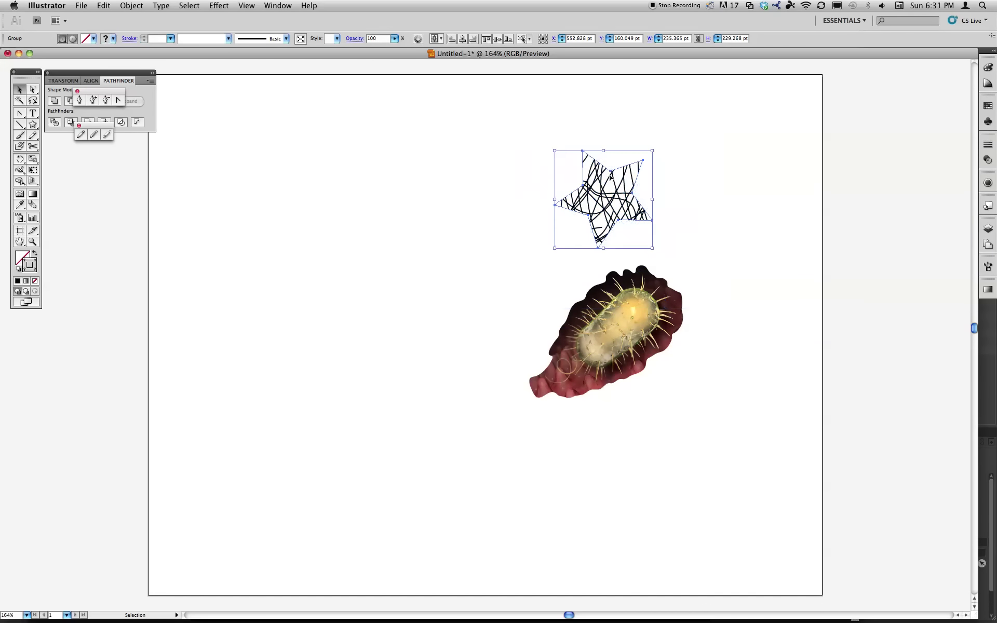
pyautogui.moveTo(599, 186); pyautogui.dragTo(598, 177)
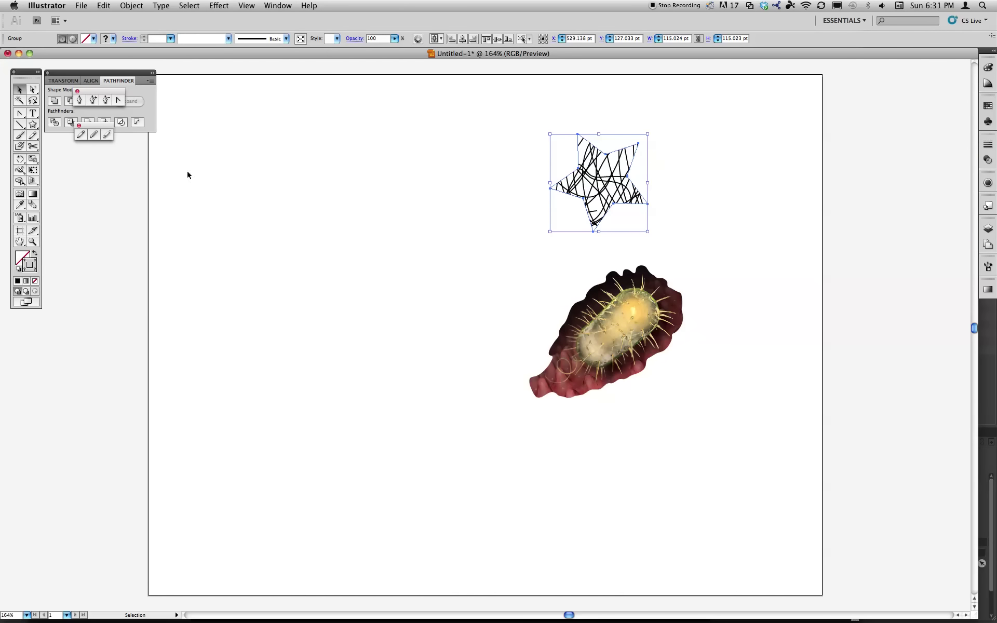
# Step: With Group Selection, reposition an individual scribble line inside the star and shift the star's clipping path to about X 525, Y 131 pt
pyautogui.click(33, 89)
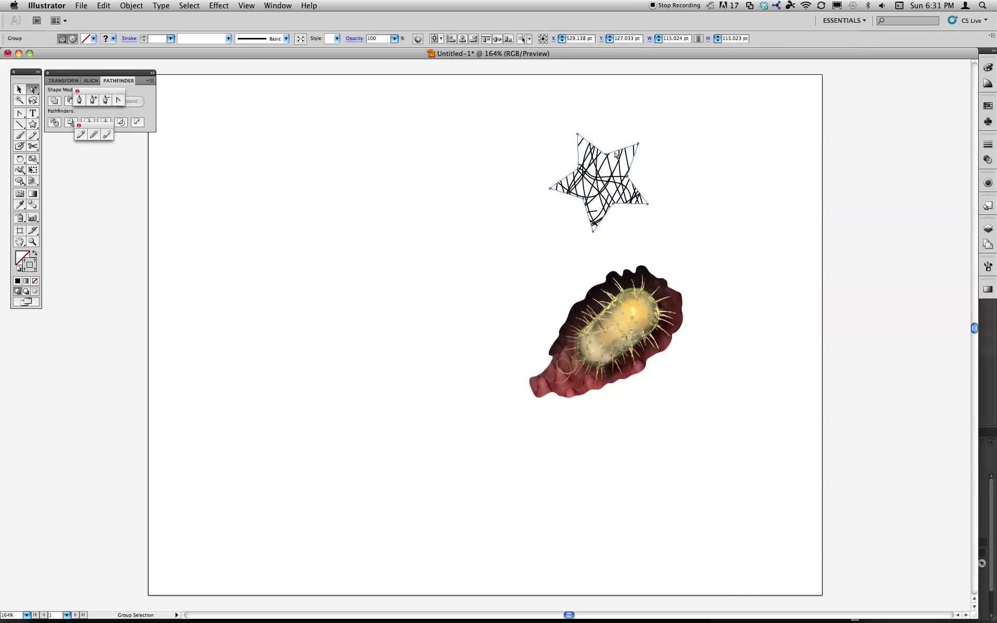
pyautogui.click(696, 183)
pyautogui.click(612, 180)
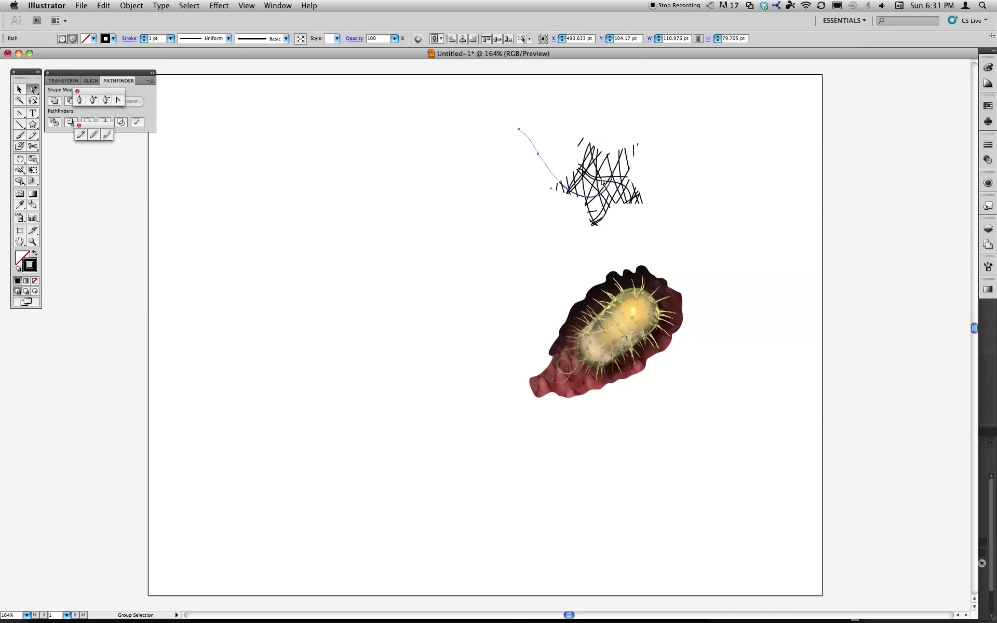
pyautogui.click(601, 187)
pyautogui.click(600, 186)
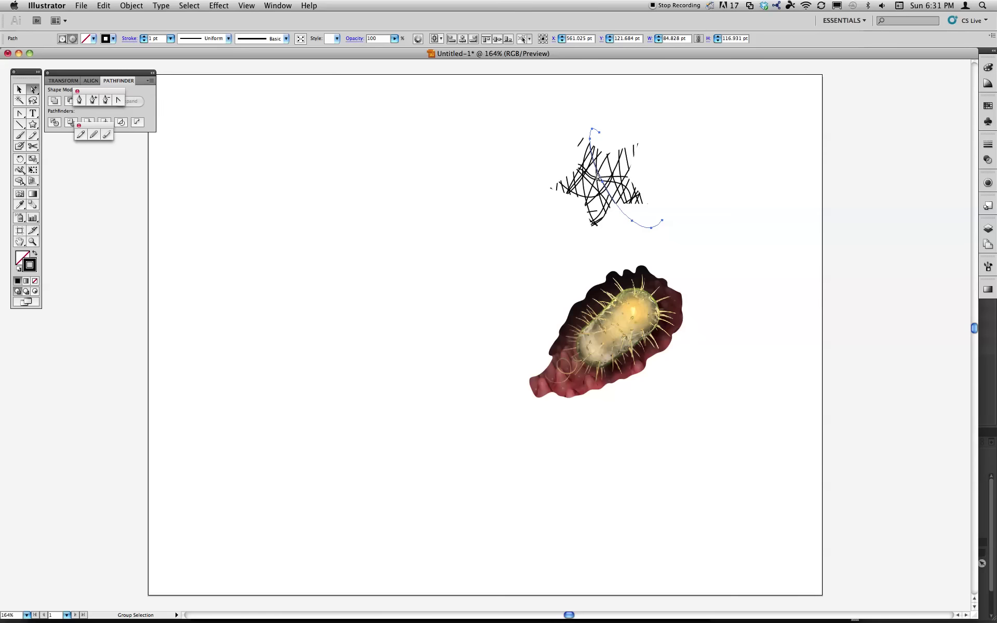
pyautogui.click(600, 179)
pyautogui.moveTo(600, 178); pyautogui.dragTo(591, 173)
pyautogui.click(599, 180)
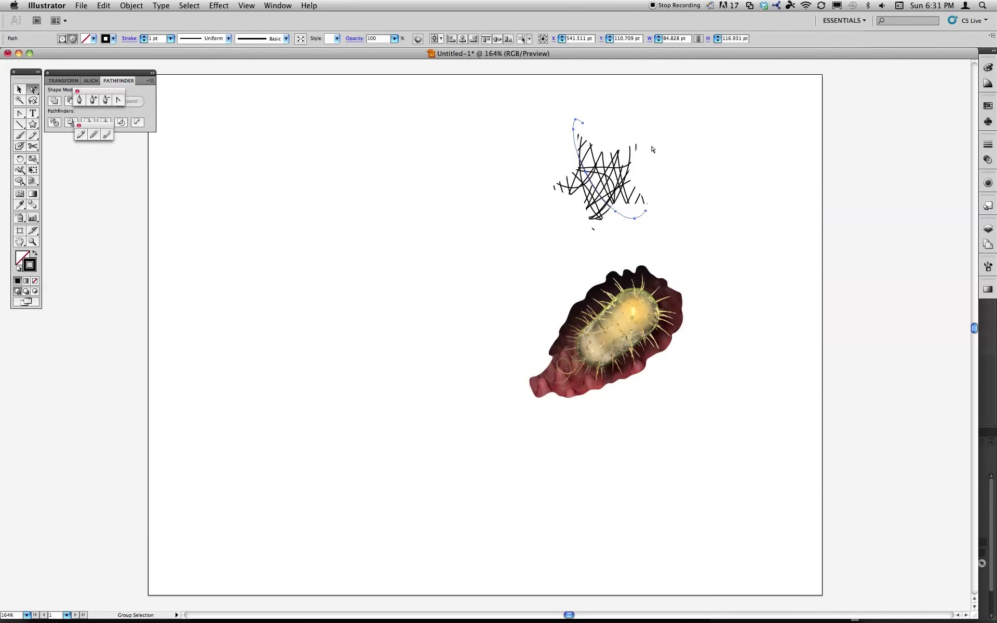
pyautogui.click(623, 154)
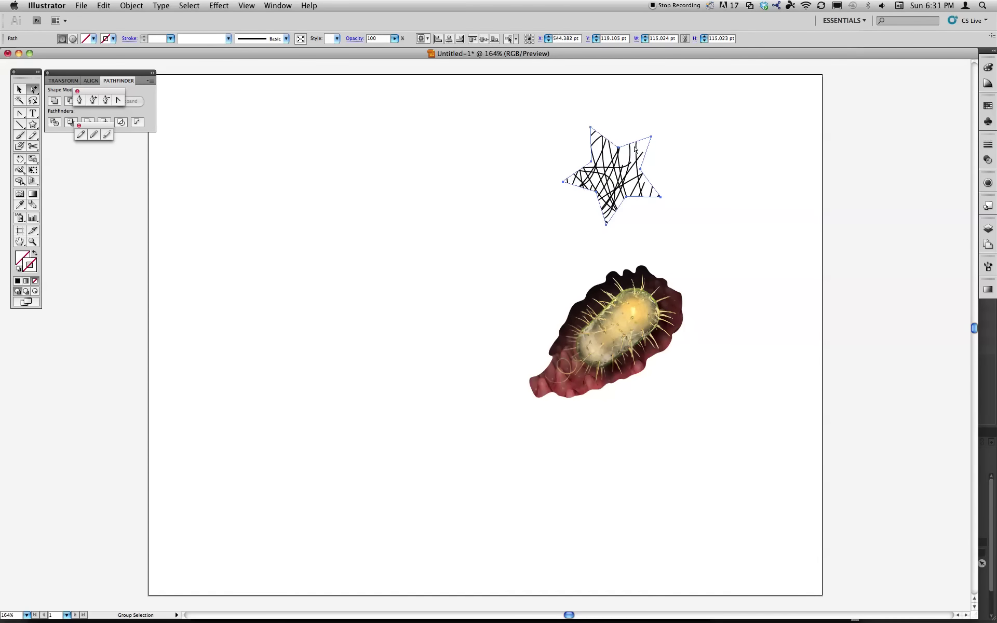
pyautogui.moveTo(642, 143); pyautogui.dragTo(624, 144)
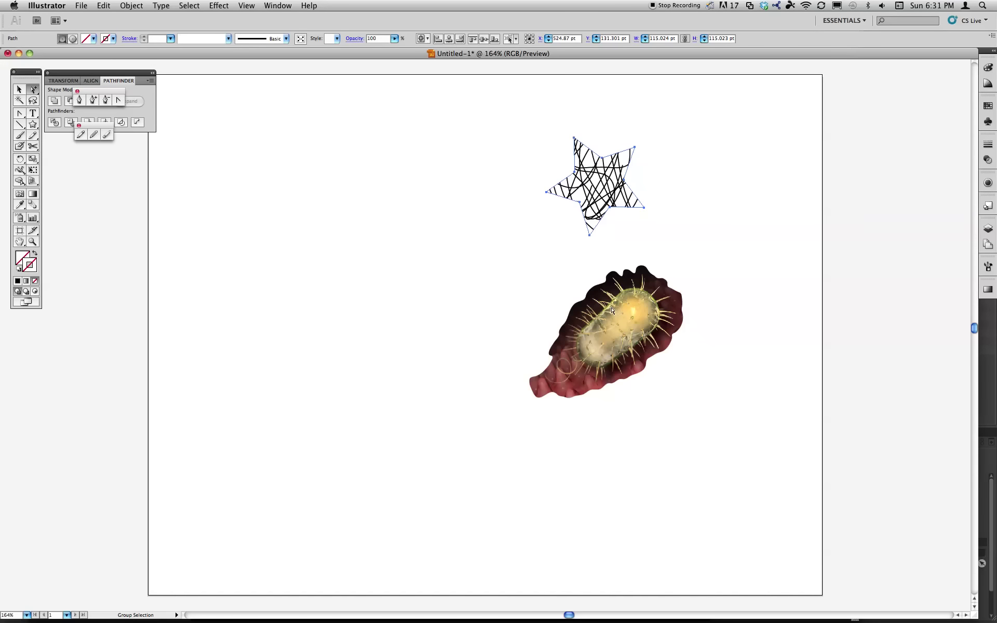
# Step: With Group Selection, shift only the bacteria's clipping path over its image to about X 540, Y 298 pt
pyautogui.click(616, 293)
pyautogui.click(598, 289)
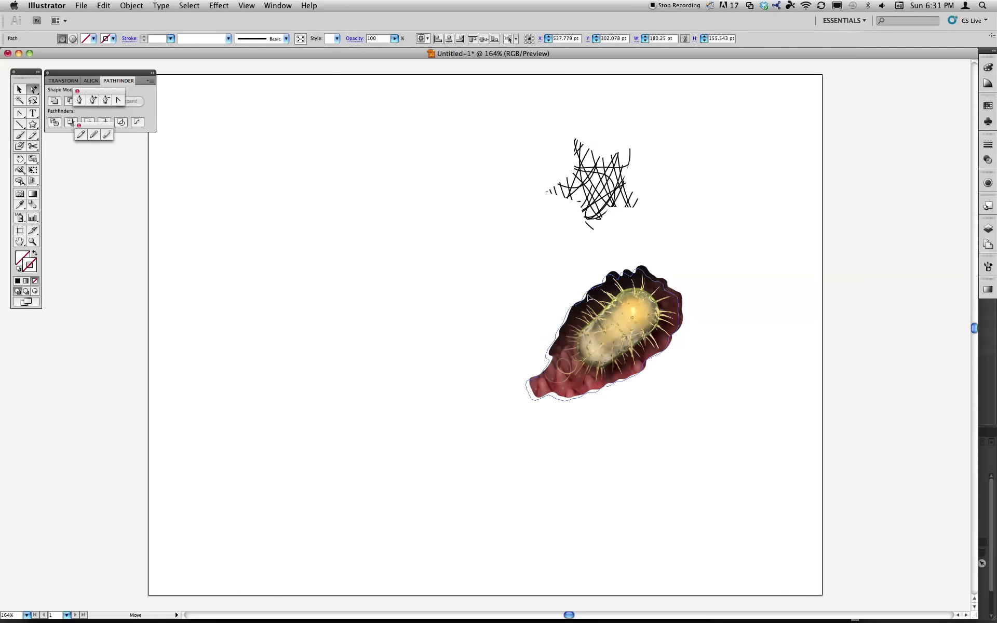
pyautogui.keyDown('shift'); pyautogui.click(578, 293); pyautogui.keyUp('shift')
pyautogui.press('super+7')
pyautogui.moveTo(582, 287); pyautogui.dragTo(606, 284)
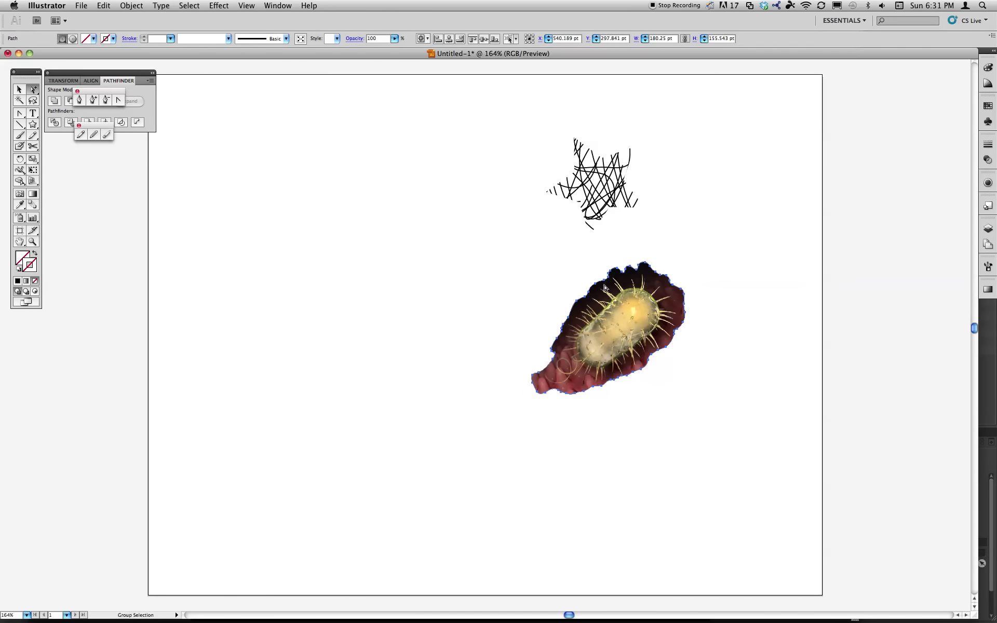
pyautogui.click(131, 6)
pyautogui.moveTo(201, 278)
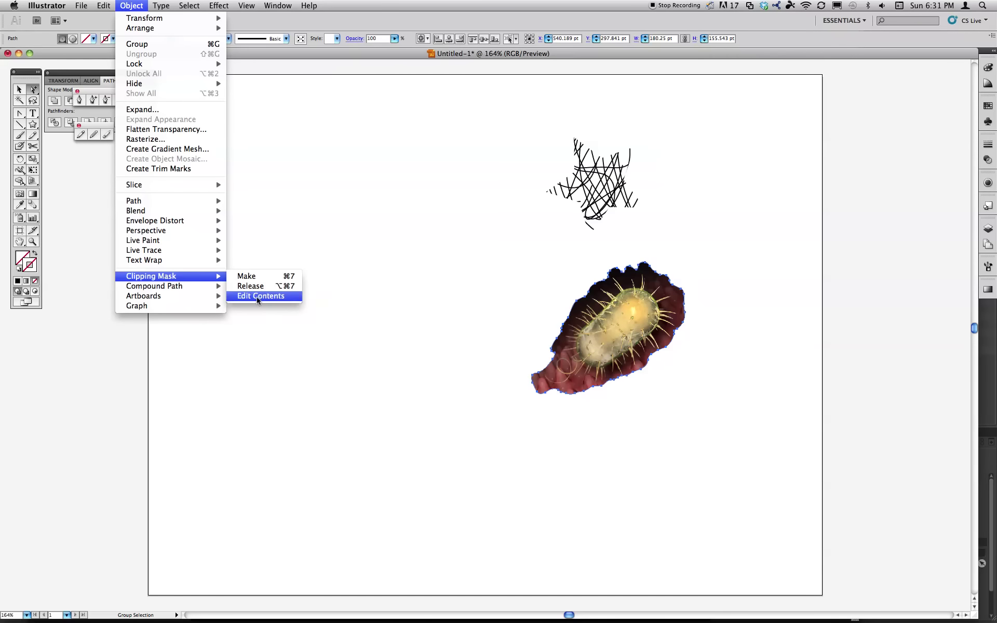
pyautogui.click(398, 386)
# Step: Move the clipped bacteria and the clipped star to the artboard's upper-right corner, with the star above the bacteria
pyautogui.press('v')
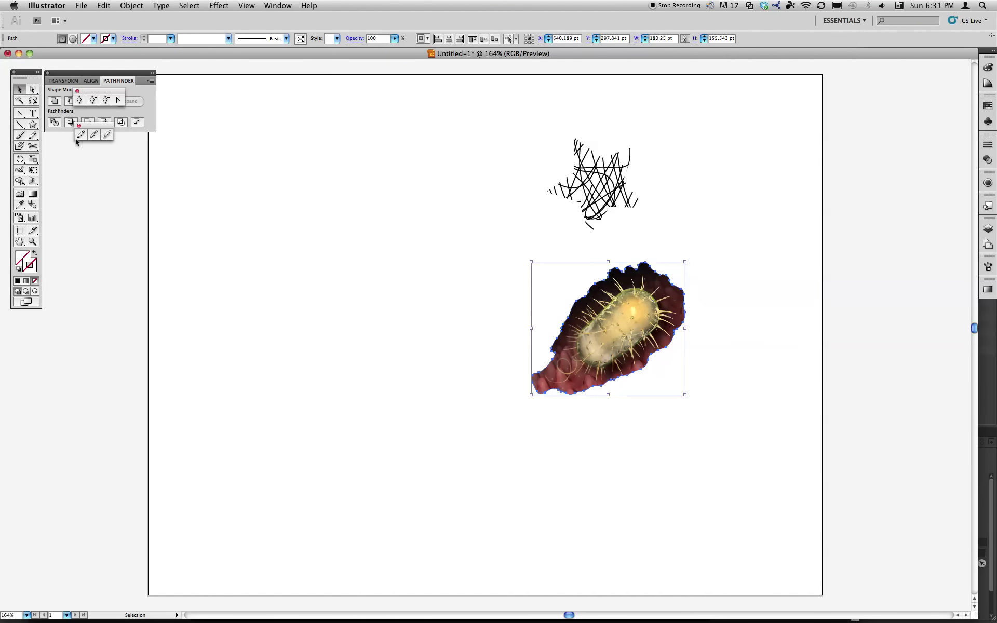
pyautogui.click(345, 255)
pyautogui.moveTo(605, 275); pyautogui.dragTo(705, 194)
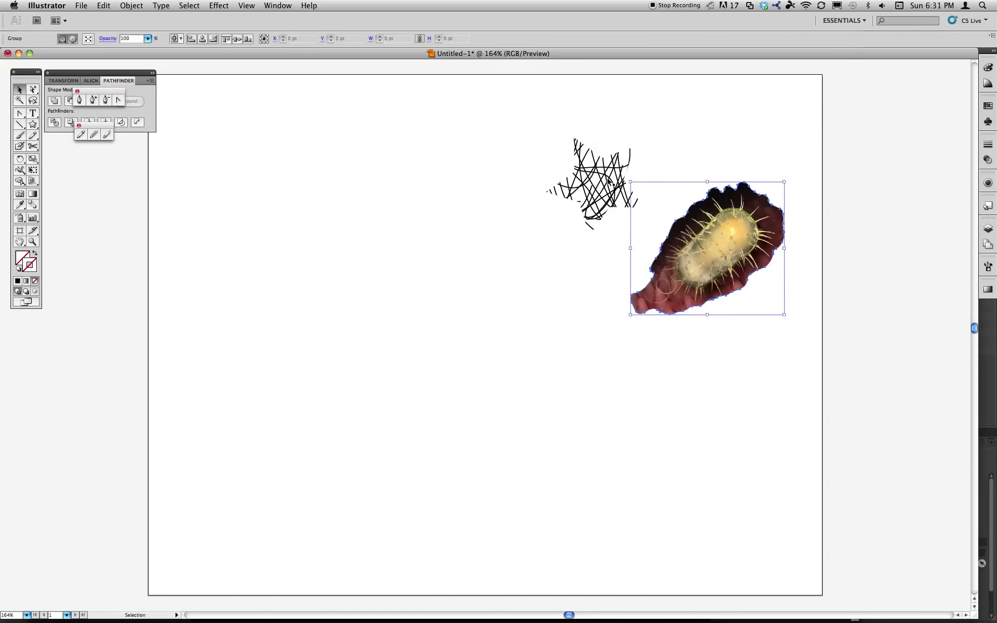
pyautogui.moveTo(728, 128); pyautogui.dragTo(732, 126)
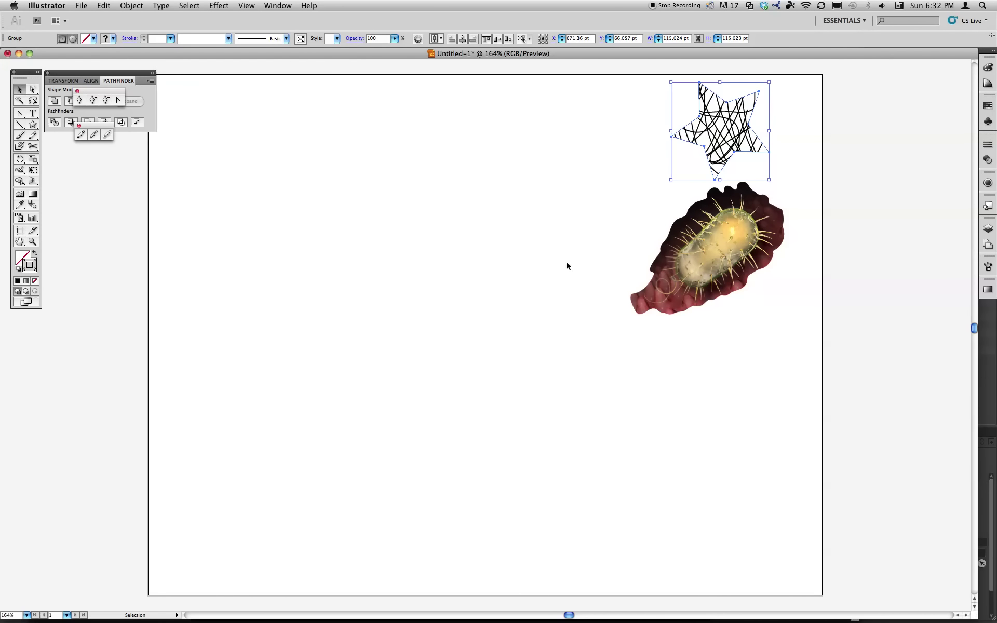
# Step: Draw a five-pointed star about 268 × 263 pt and move it to about X 232, Y 237 pt
pyautogui.click(34, 124)
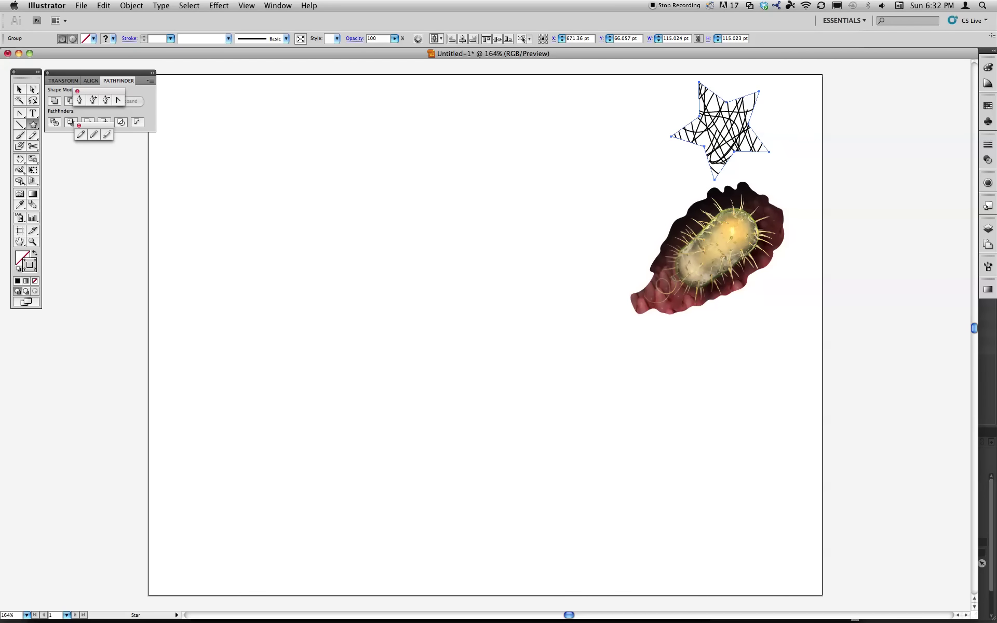
pyautogui.moveTo(226, 140); pyautogui.dragTo(376, 166)
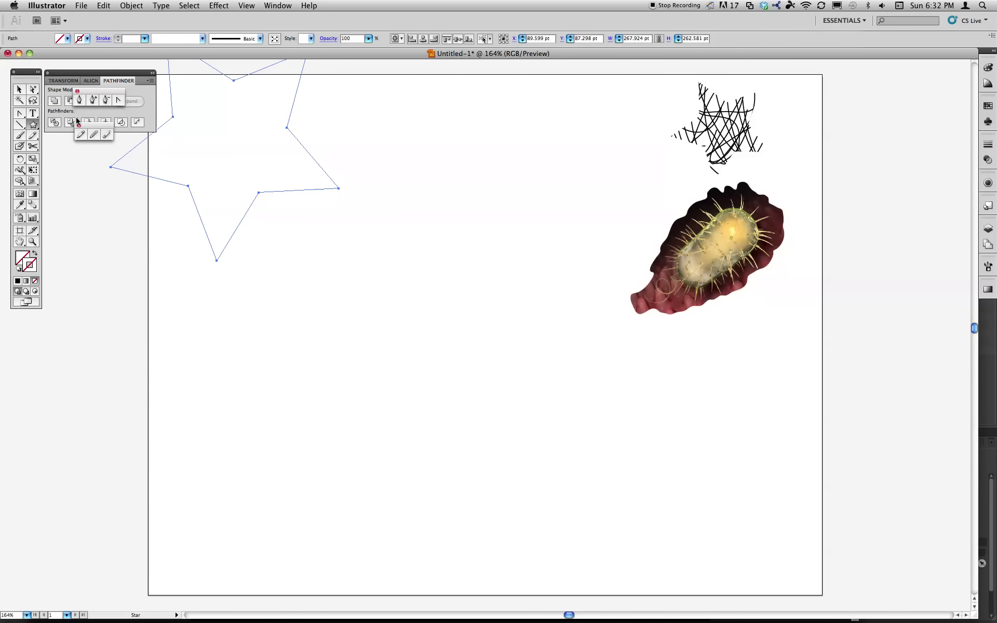
pyautogui.click(19, 89)
pyautogui.moveTo(174, 118); pyautogui.dragTo(295, 245)
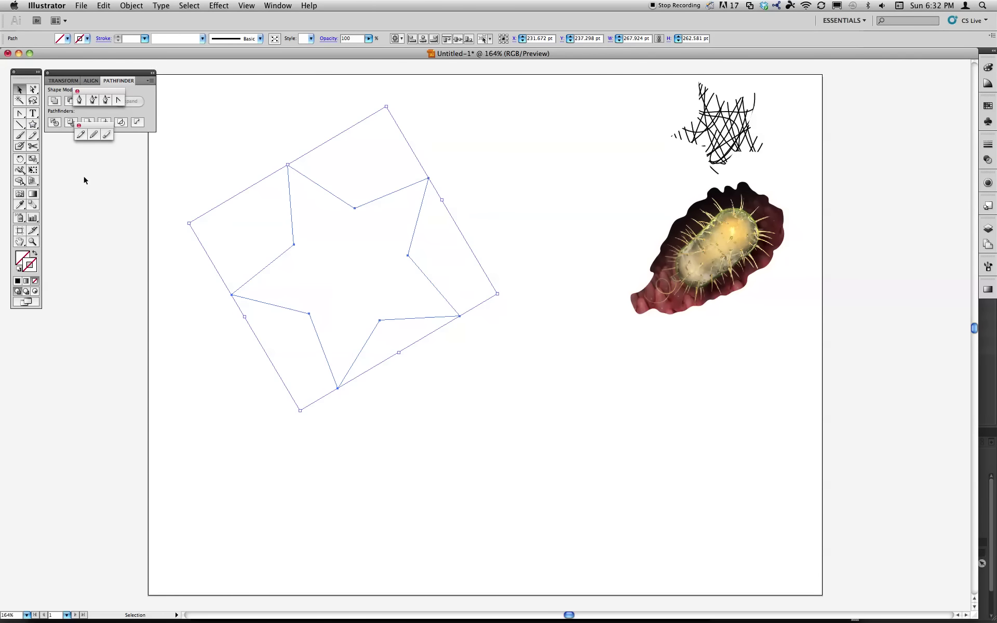
# Step: Give the large star a black fill and no stroke, and nudge it to about X 240, Y 241 pt
pyautogui.press('d')
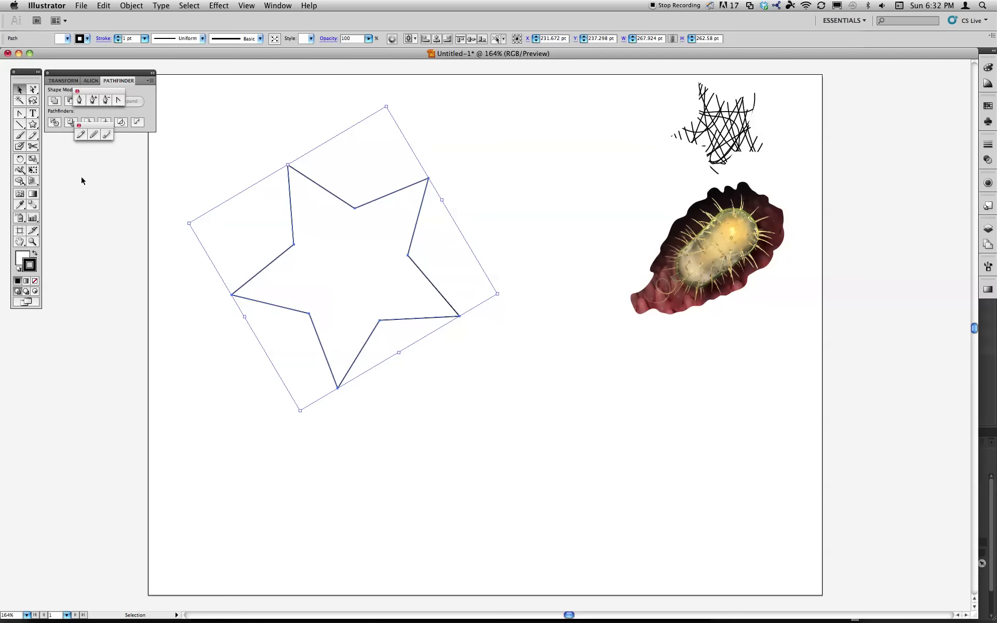
pyautogui.click(35, 253)
pyautogui.click(34, 264)
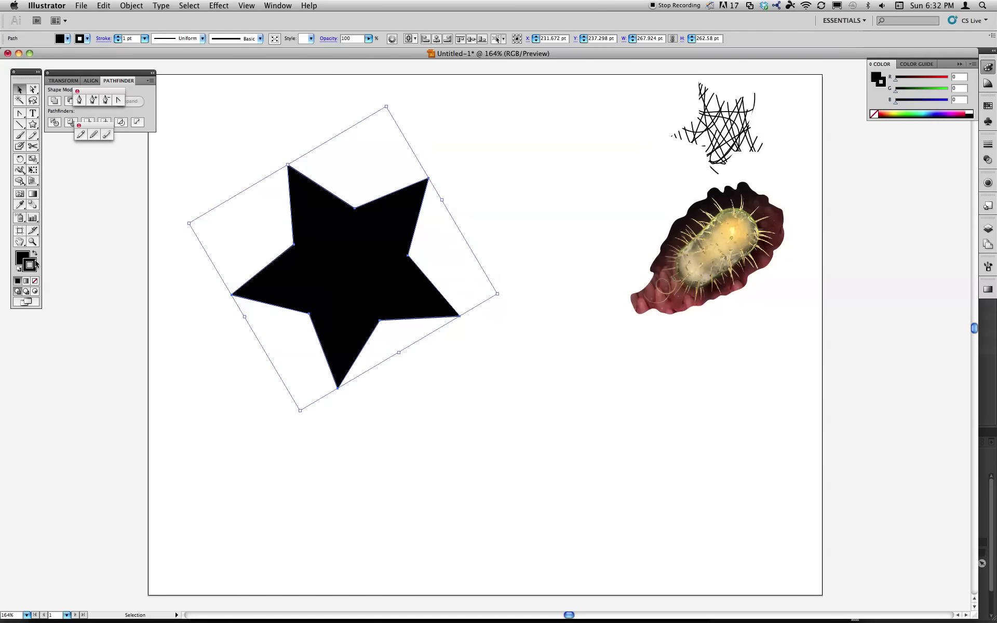
pyautogui.click(34, 281)
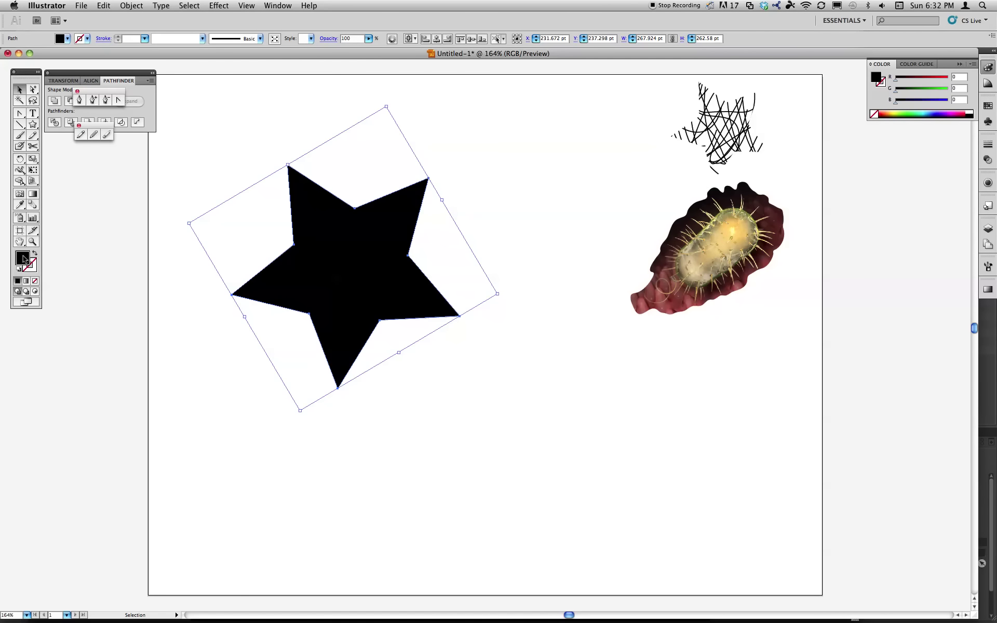
pyautogui.click(98, 223)
pyautogui.moveTo(296, 248); pyautogui.dragTo(303, 251)
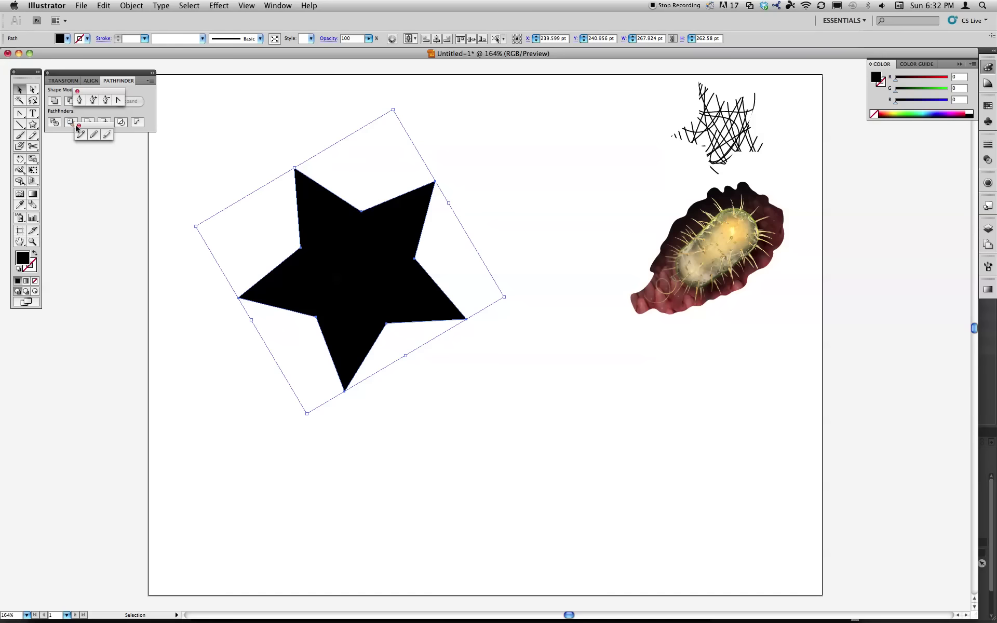
# Step: Draw a black rectangle about 101 × 85 pt and move it to the upper right of the large star
pyautogui.moveTo(32, 124); pyautogui.dragTo(75, 126)
pyautogui.moveTo(321, 226); pyautogui.dragTo(409, 299)
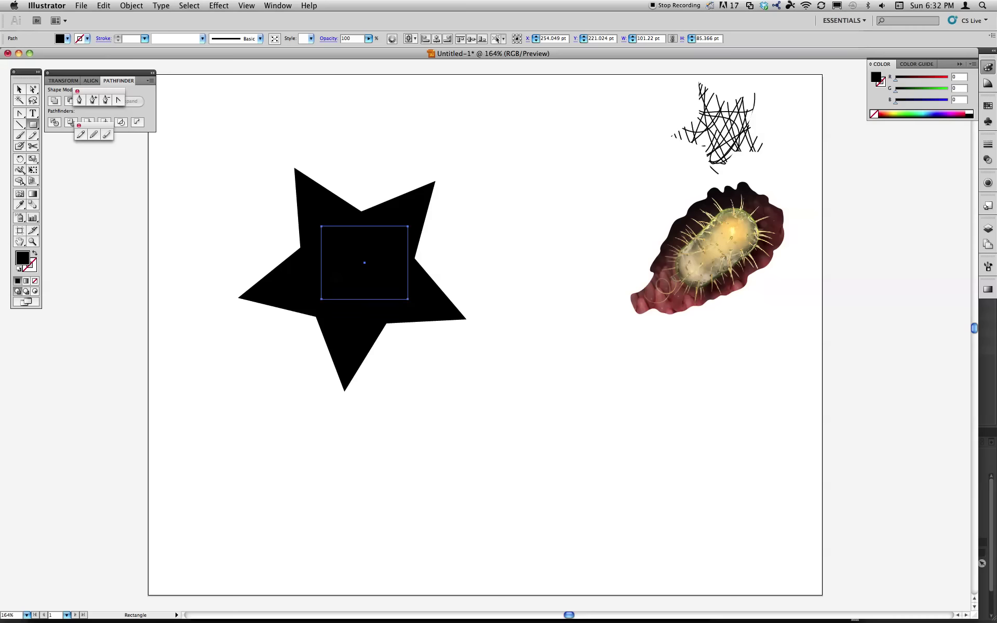
pyautogui.click(20, 90)
pyautogui.moveTo(351, 255); pyautogui.dragTo(512, 154)
# Step: Draw a small black ellipse below the rectangle and deselect it
pyautogui.click(32, 128)
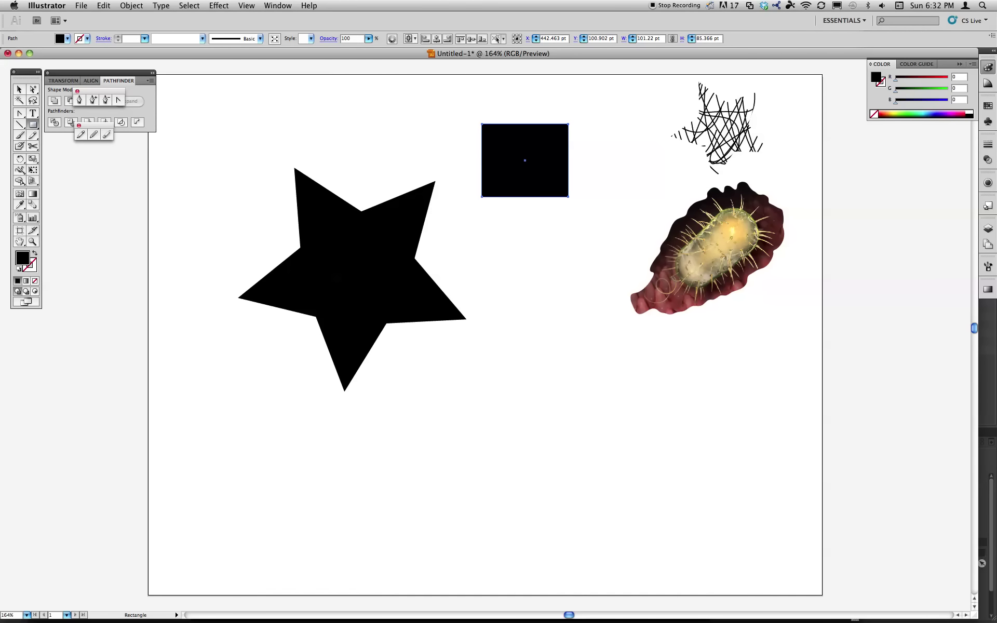
pyautogui.moveTo(33, 129); pyautogui.dragTo(75, 148)
pyautogui.moveTo(512, 171); pyautogui.dragTo(493, 260)
pyautogui.press('v')
pyautogui.click(416, 171)
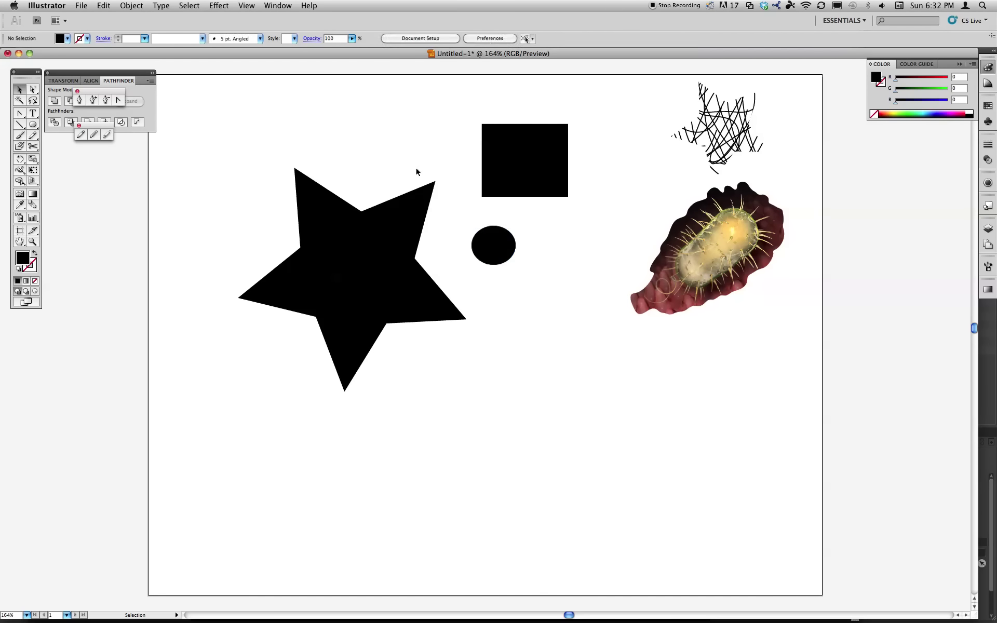
# Step: Add the text "Type" in 12 pt Myriad Pro below the ellipse and convert it to outlines
pyautogui.press('t')
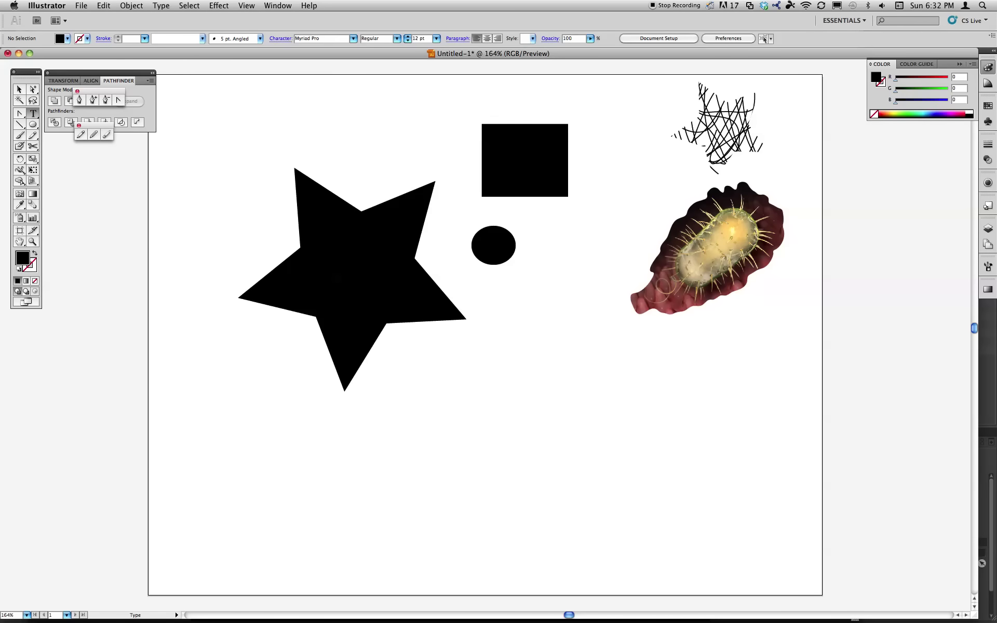
pyautogui.click(487, 291)
pyautogui.write('Type')
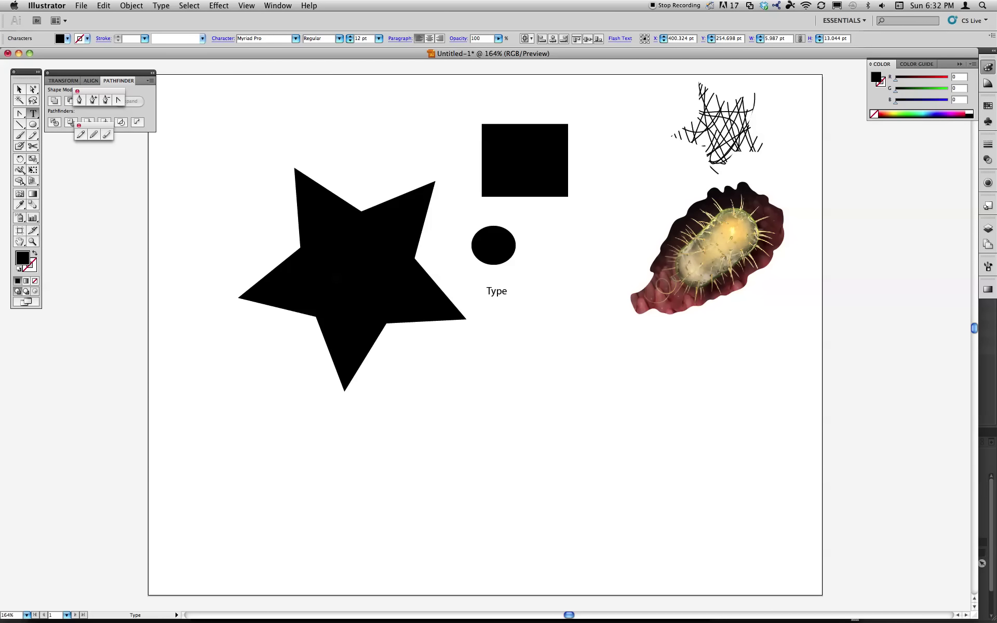
pyautogui.press('Escape')
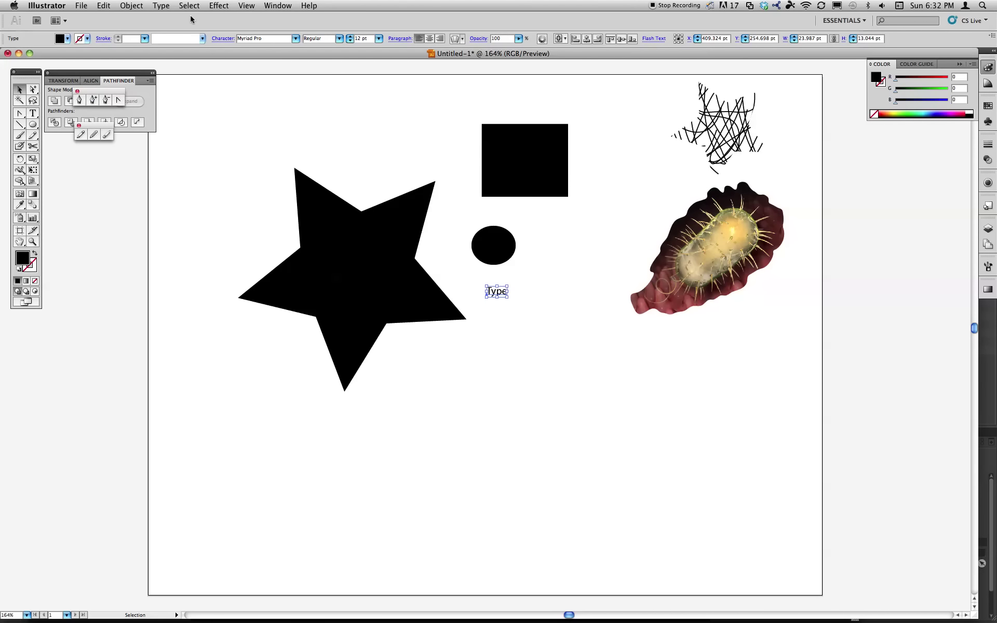
pyautogui.press('super+shift+o')
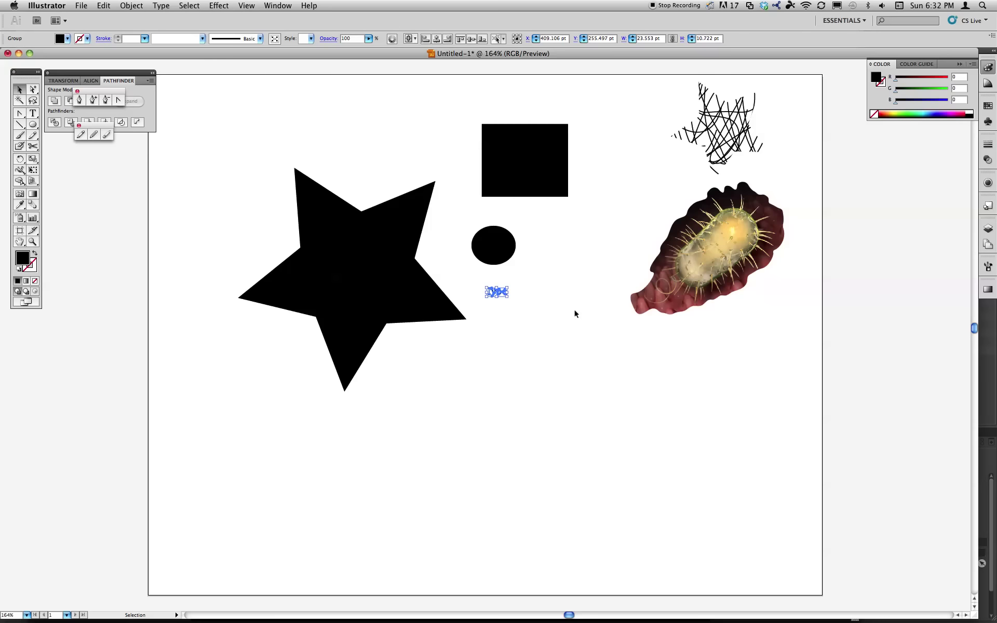
# Step: Nudge the outlined text to about X 411, Y 258 pt and deselect it
pyautogui.click(586, 285)
pyautogui.moveTo(507, 290)
pyautogui.mouseDown()
pyautogui.moveTo(496, 251)
pyautogui.moveTo(503, 294)
pyautogui.mouseUp()
pyautogui.click(155, 5)
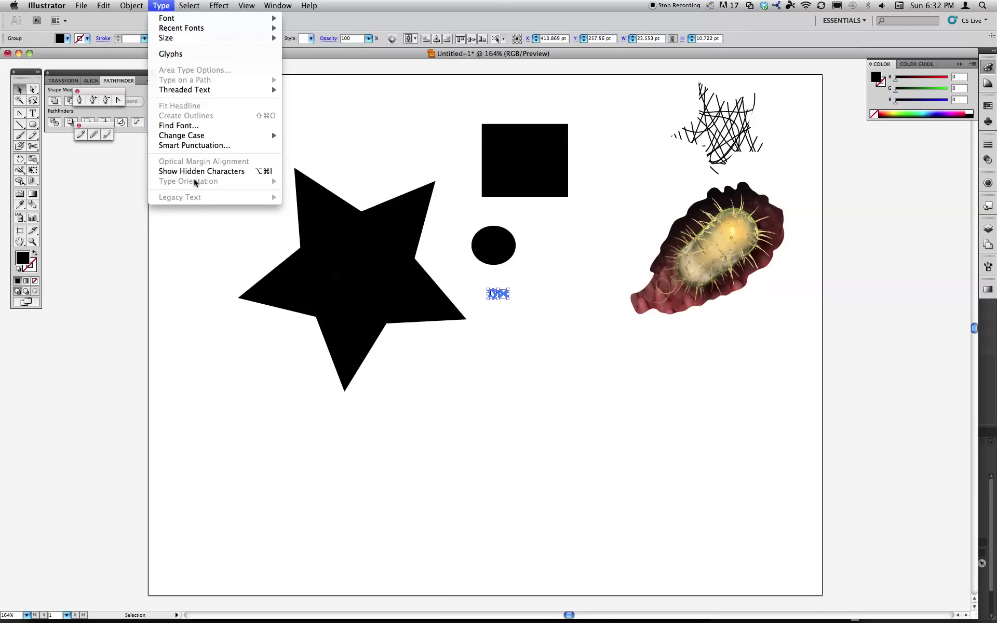
pyautogui.click(202, 119)
pyautogui.click(506, 331)
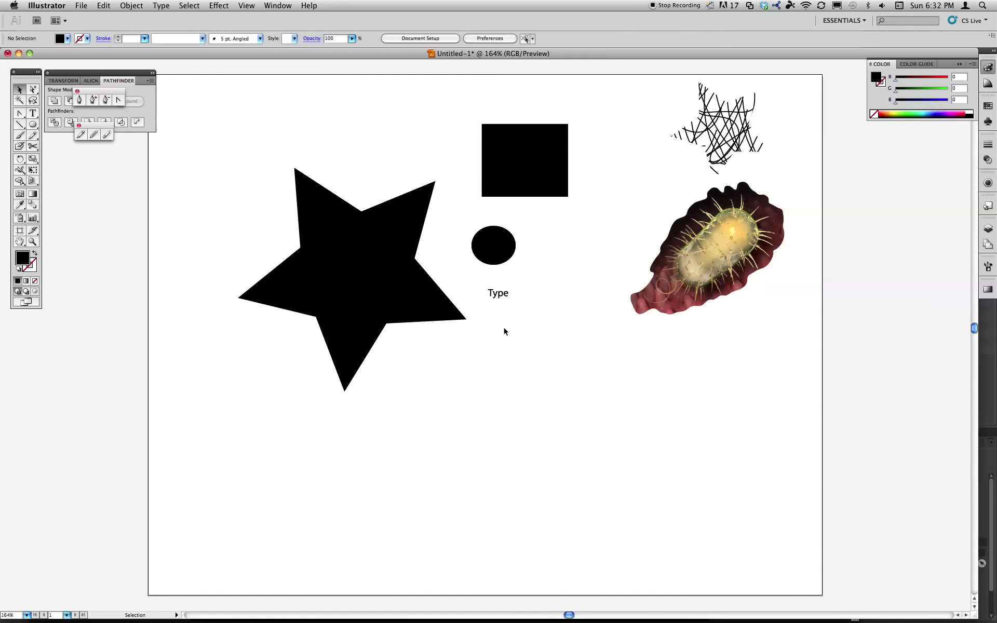
# Step: Arrange the star, rectangle, ellipse and outlined text in a row, with the rectangle at about X 318, Y 124 pt and the ellipse at about X 409, Y 138 pt
pyautogui.moveTo(509, 165); pyautogui.dragTo(442, 141)
pyautogui.moveTo(330, 245); pyautogui.dragTo(226, 224)
pyautogui.moveTo(431, 163); pyautogui.dragTo(396, 204)
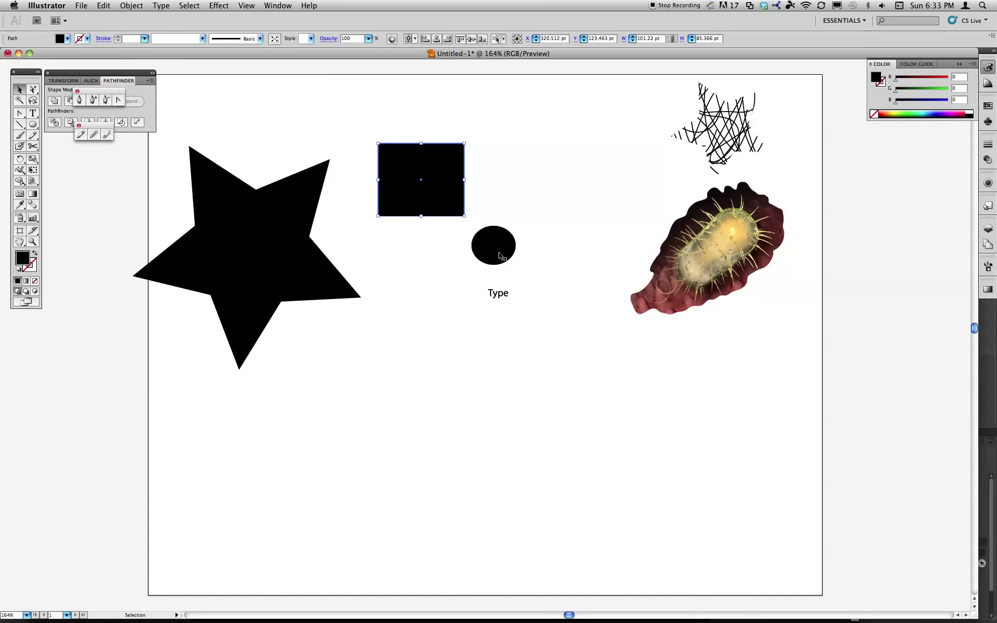
pyautogui.moveTo(495, 255); pyautogui.dragTo(499, 201)
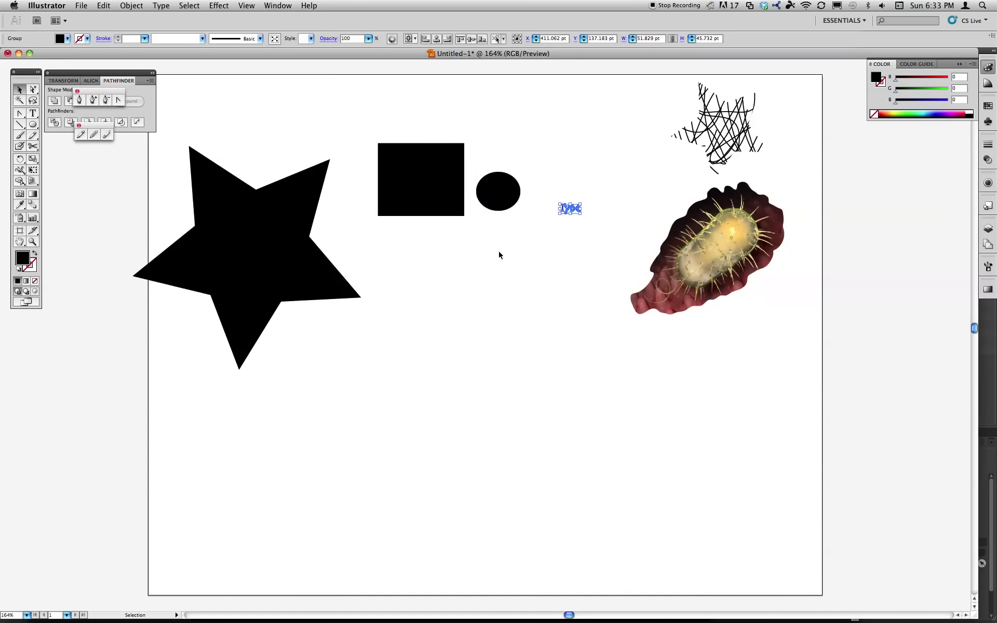
pyautogui.moveTo(404, 195); pyautogui.dragTo(402, 195)
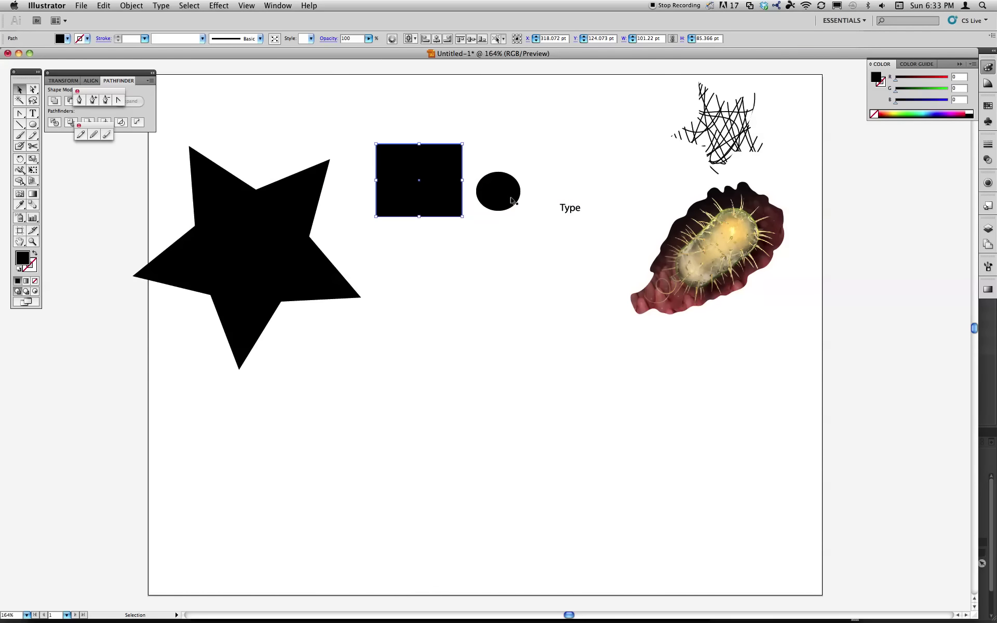
pyautogui.click(518, 213)
pyautogui.click(570, 208)
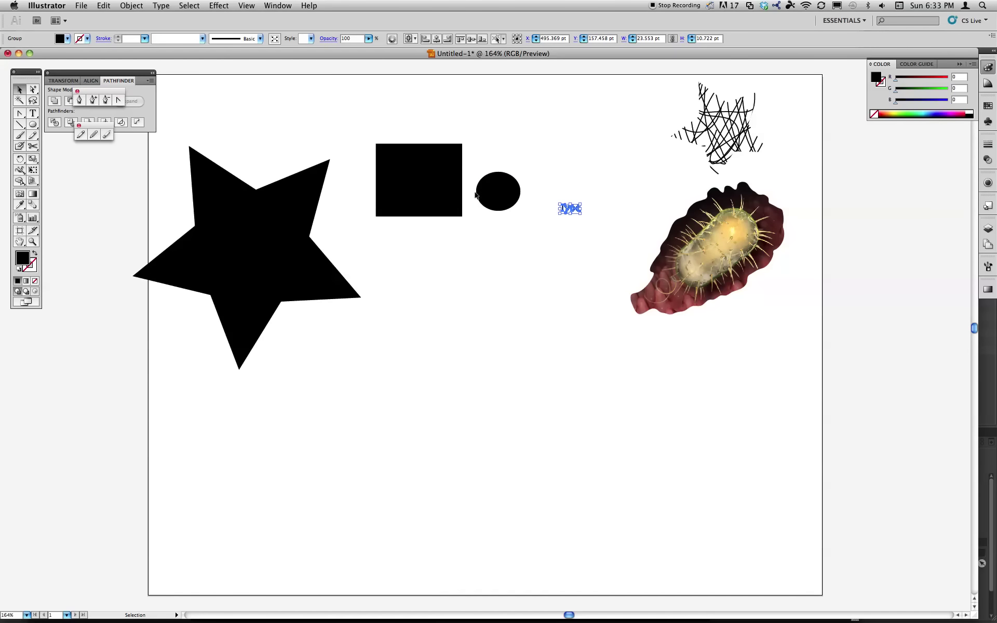
pyautogui.click(498, 198)
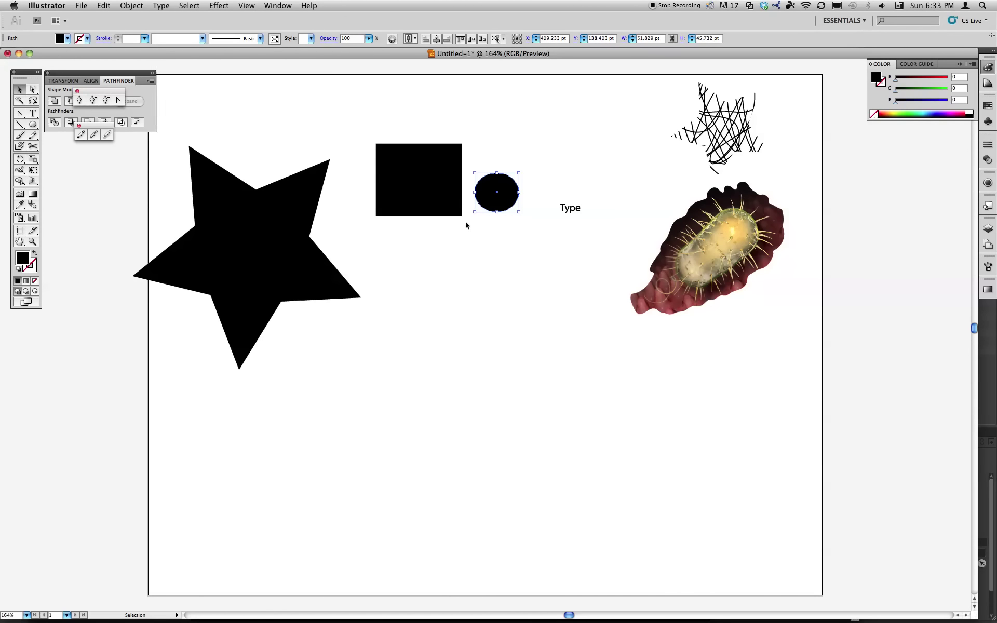
pyautogui.click(413, 169)
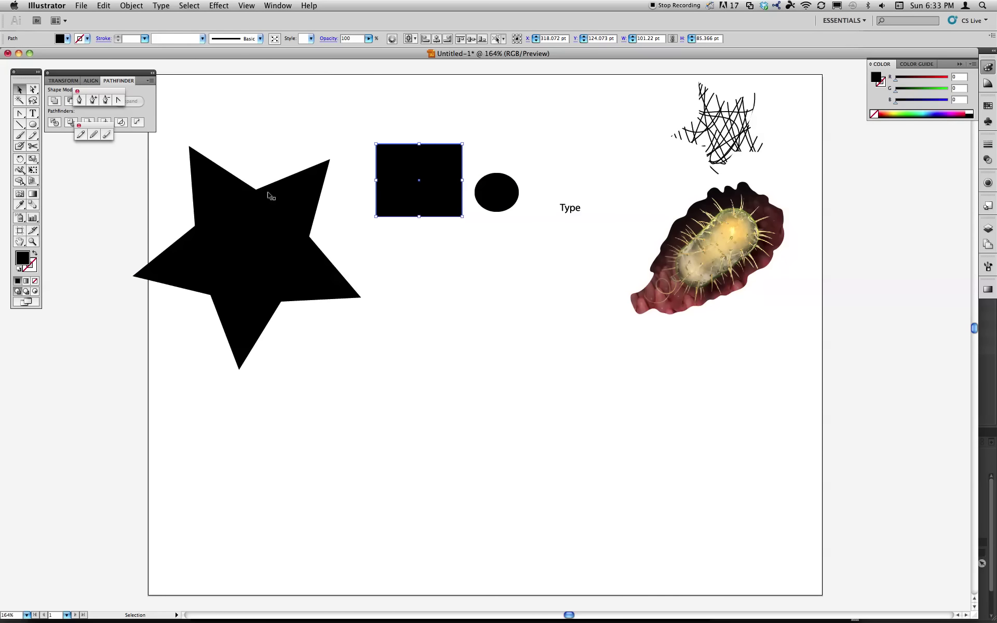
# Step: Move the star to about X 154, Y 226 pt and place the rectangle over its centre at about X 163, Y 208 pt
pyautogui.click(270, 223)
pyautogui.moveTo(285, 256); pyautogui.dragTo(355, 247)
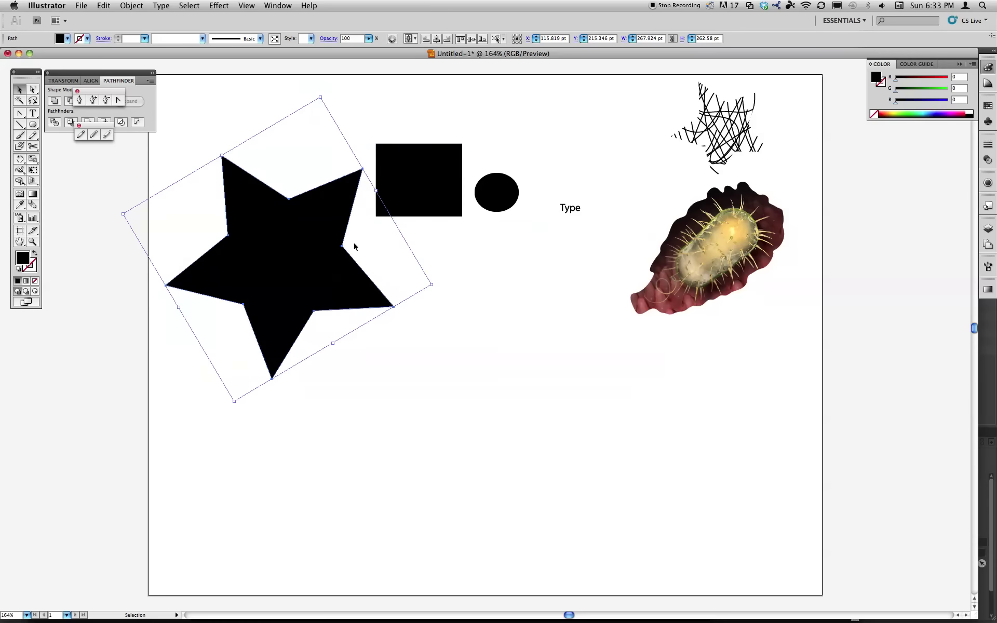
pyautogui.moveTo(418, 207); pyautogui.dragTo(286, 277)
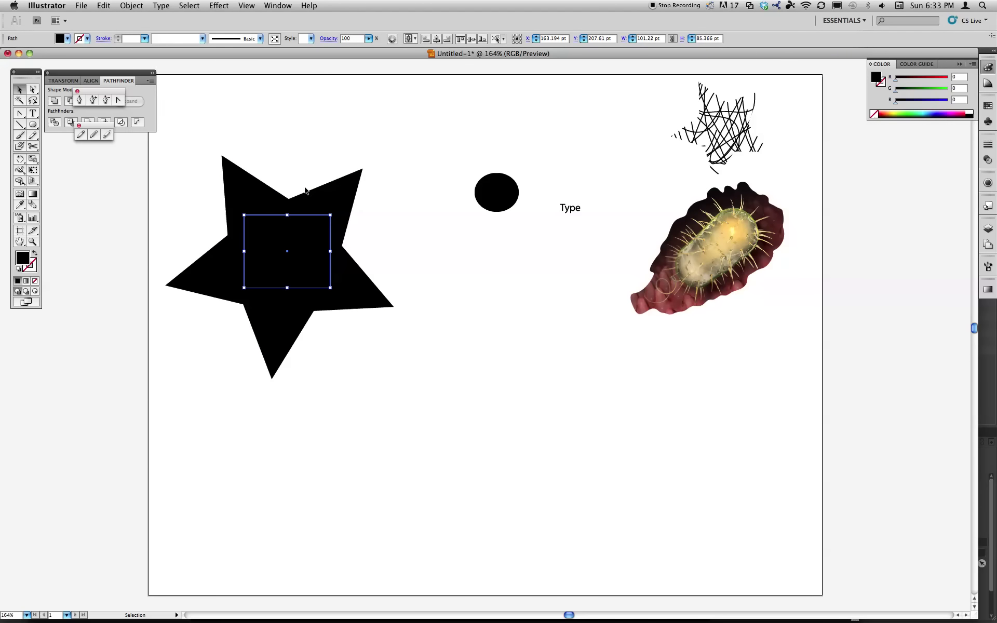
# Step: Try combining the star and the rectangle into a compound path
pyautogui.keyDown('shift'); pyautogui.click(343, 202); pyautogui.keyUp('shift')
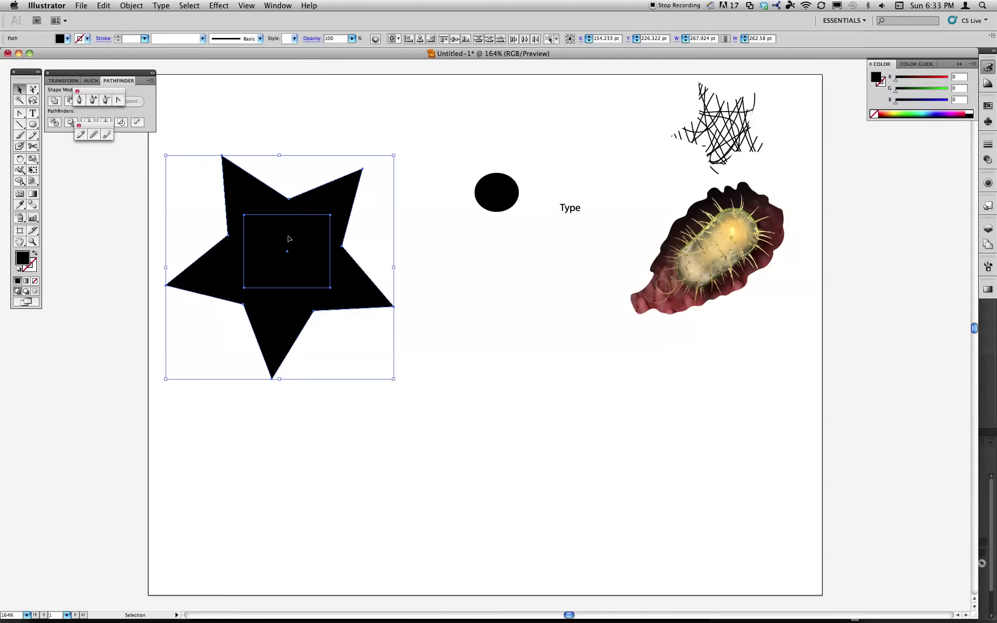
pyautogui.press('super+8')
pyautogui.click(473, 307)
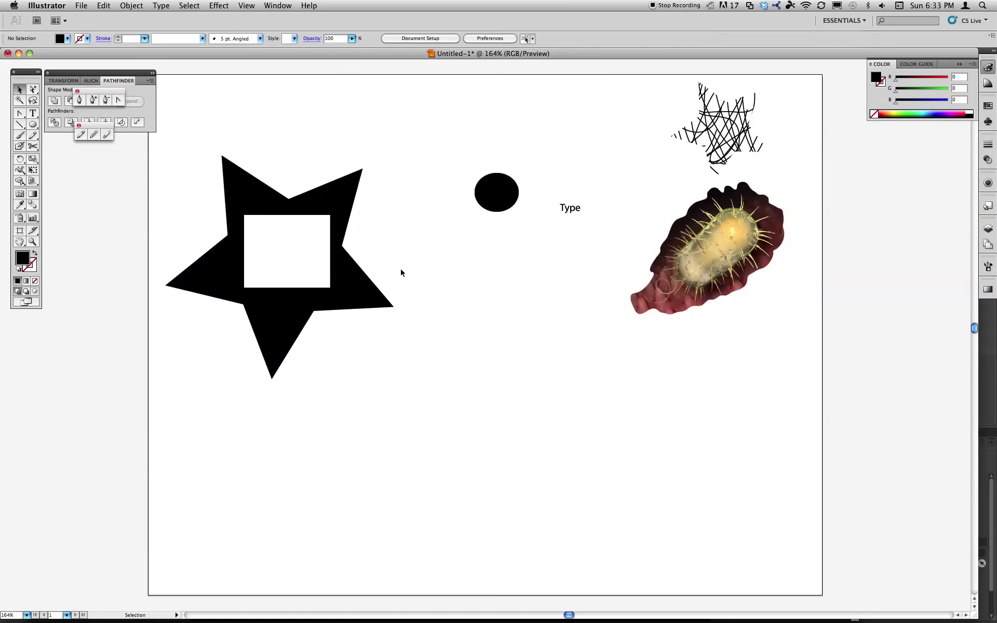
pyautogui.click(268, 204)
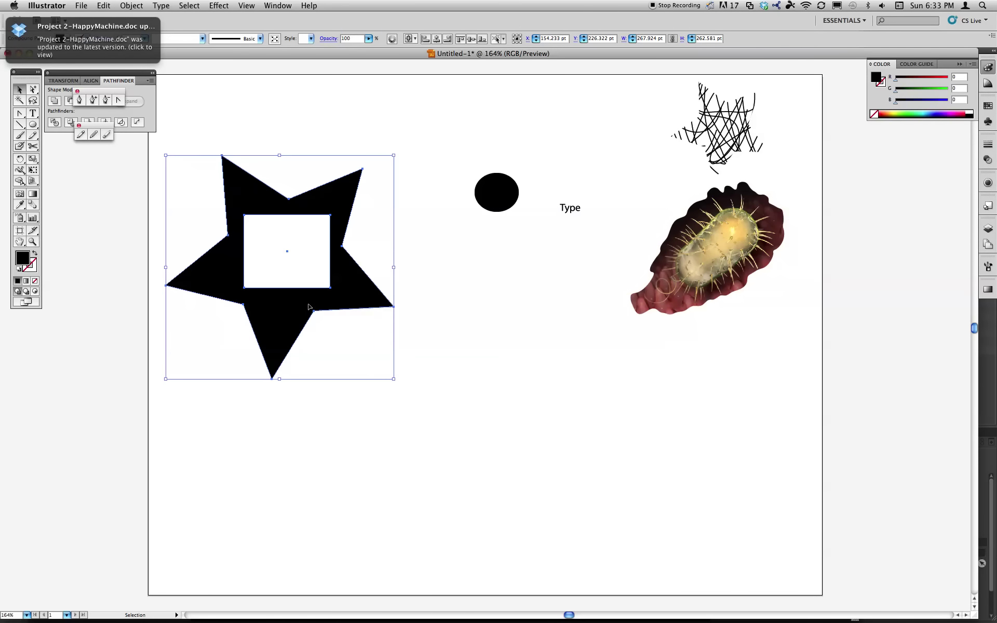
pyautogui.press('super+z')
pyautogui.press('super+z')
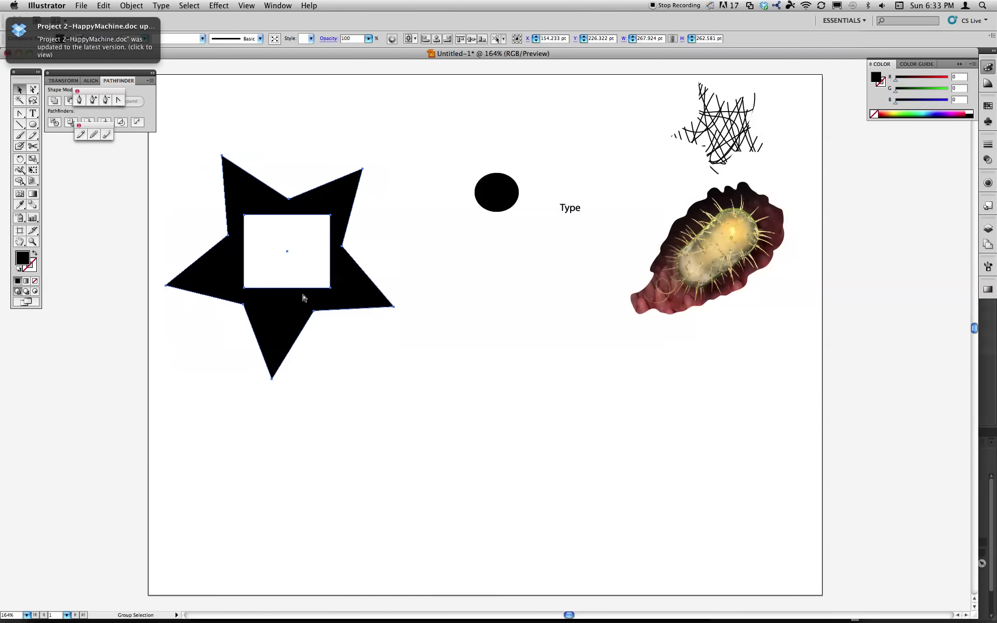
# Step: Place the outlined text over the ellipse at about X 351, Y 182 pt and combine the two into a compound path
pyautogui.click(430, 260)
pyautogui.moveTo(495, 194); pyautogui.dragTo(447, 229)
pyautogui.moveTo(570, 208); pyautogui.dragTo(450, 228)
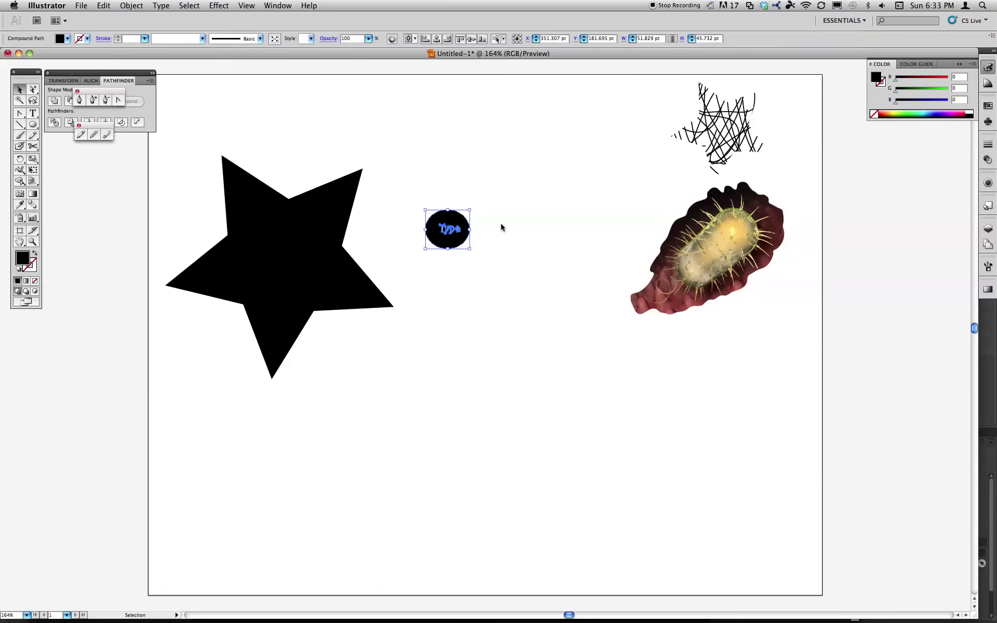
pyautogui.click(457, 309)
pyautogui.click(439, 244)
# Step: Select the rectangle together with the star and make them a compound path with a square opening
pyautogui.click(309, 278)
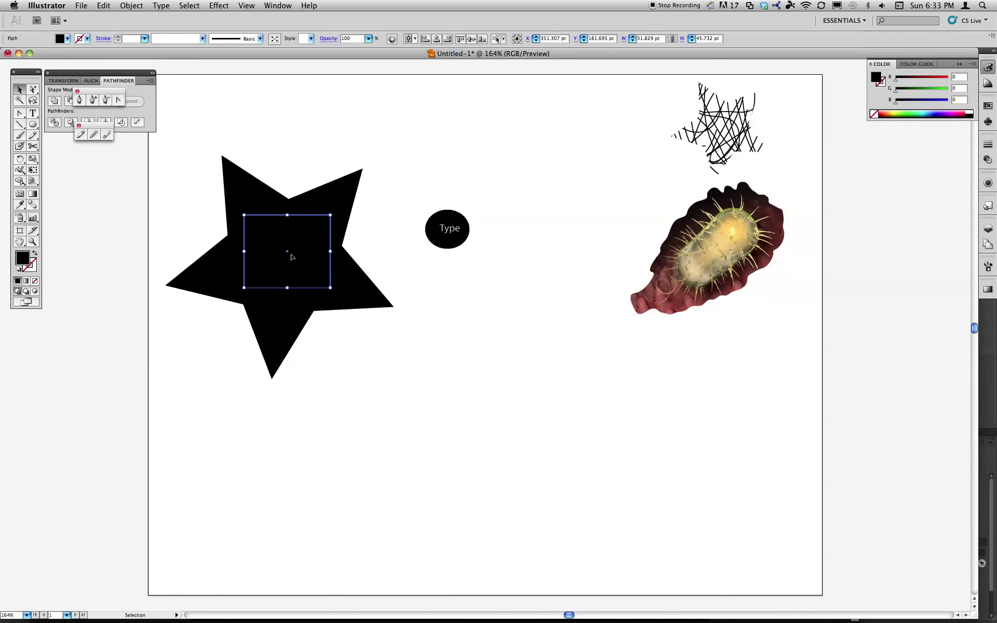
pyautogui.keyDown('shift'); pyautogui.click(254, 199); pyautogui.keyUp('shift')
pyautogui.click(132, 5)
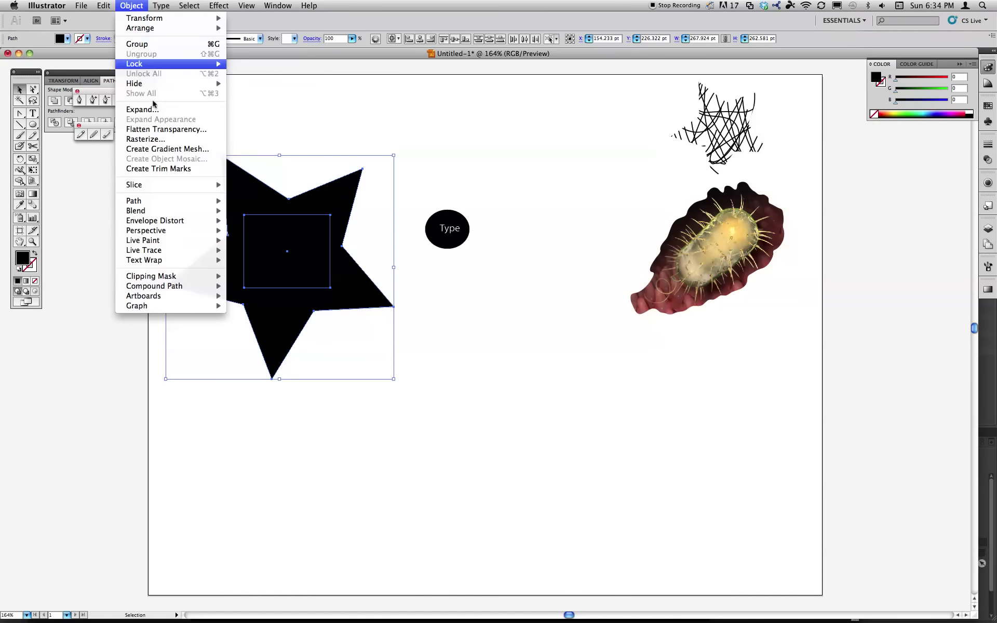
pyautogui.moveTo(192, 286)
pyautogui.click(278, 286)
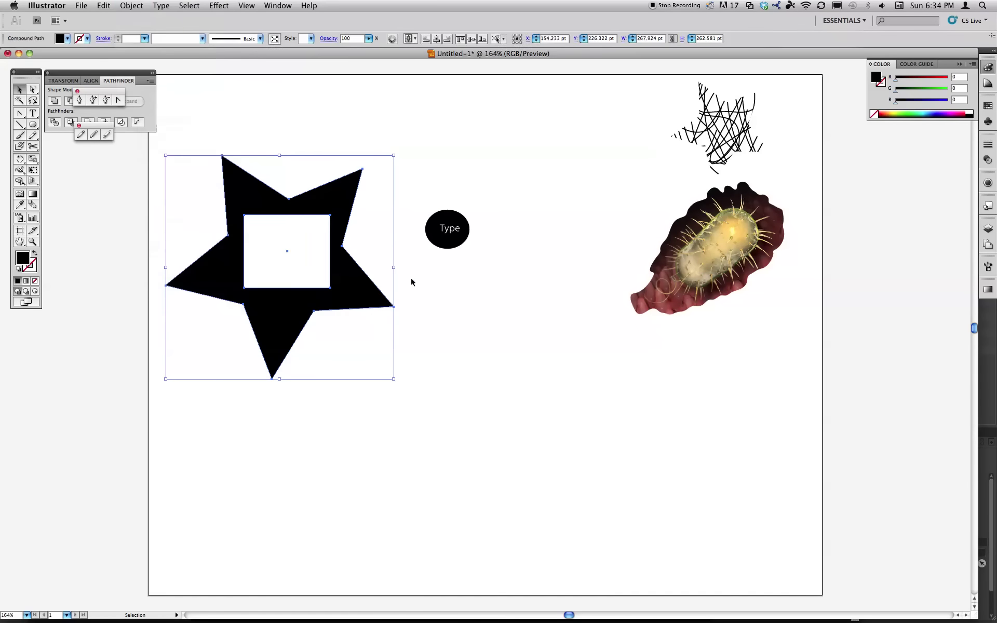
# Step: Centre the ellipse with its cut-out text inside the star's square opening and group it with the star
pyautogui.moveTo(447, 234); pyautogui.dragTo(288, 256)
pyautogui.click(499, 507)
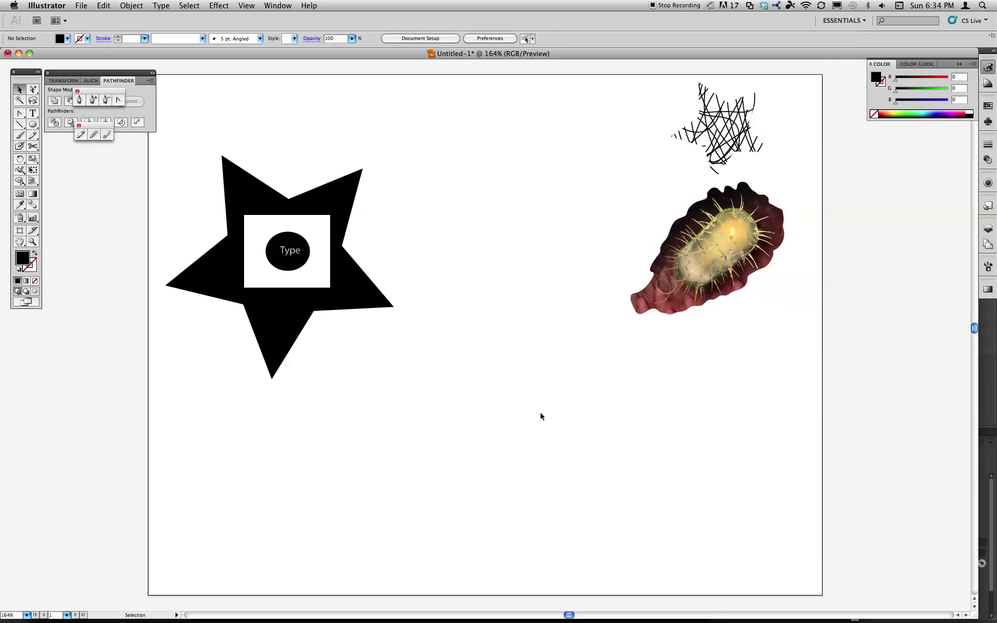
# Step: Give the grouped star artwork a muted purple fill of R 146, G 136, B 174 and move it to about X 219, Y 201 pt
pyautogui.moveTo(345, 282); pyautogui.dragTo(411, 249)
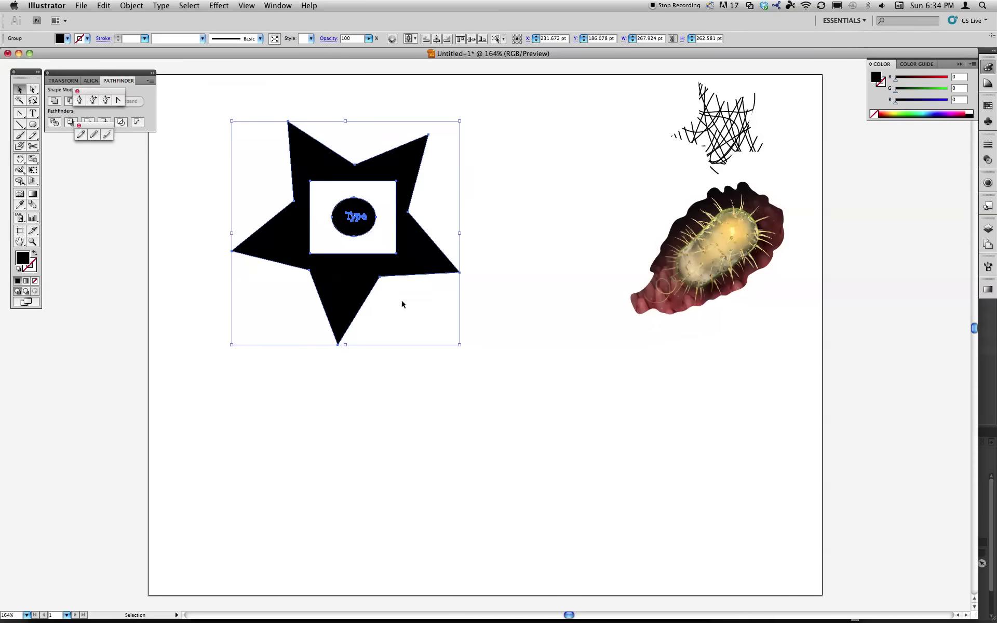
pyautogui.press('super+z')
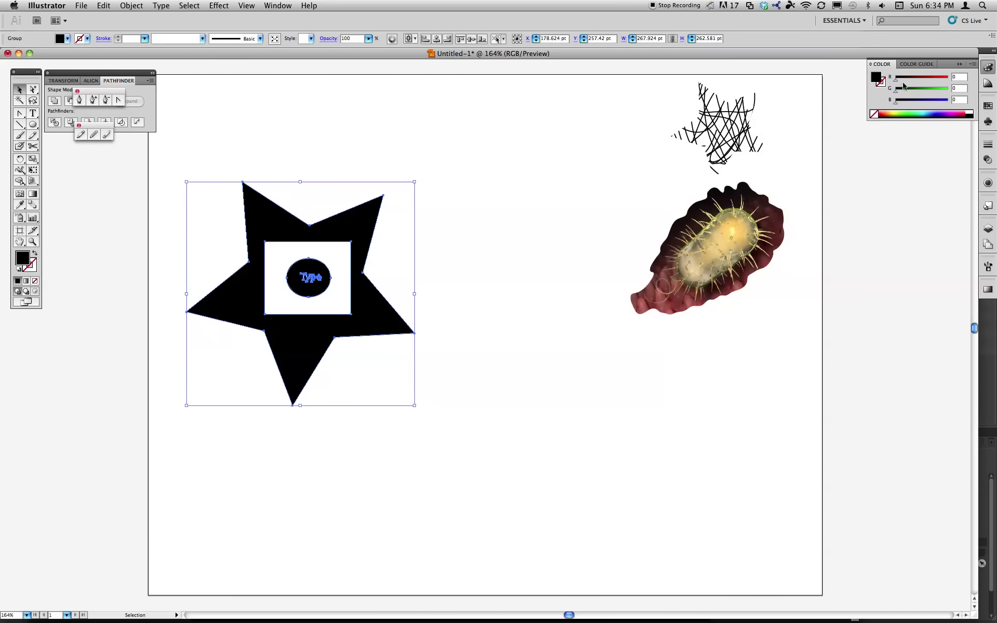
pyautogui.moveTo(896, 77); pyautogui.dragTo(931, 103)
pyautogui.moveTo(323, 361); pyautogui.dragTo(363, 323)
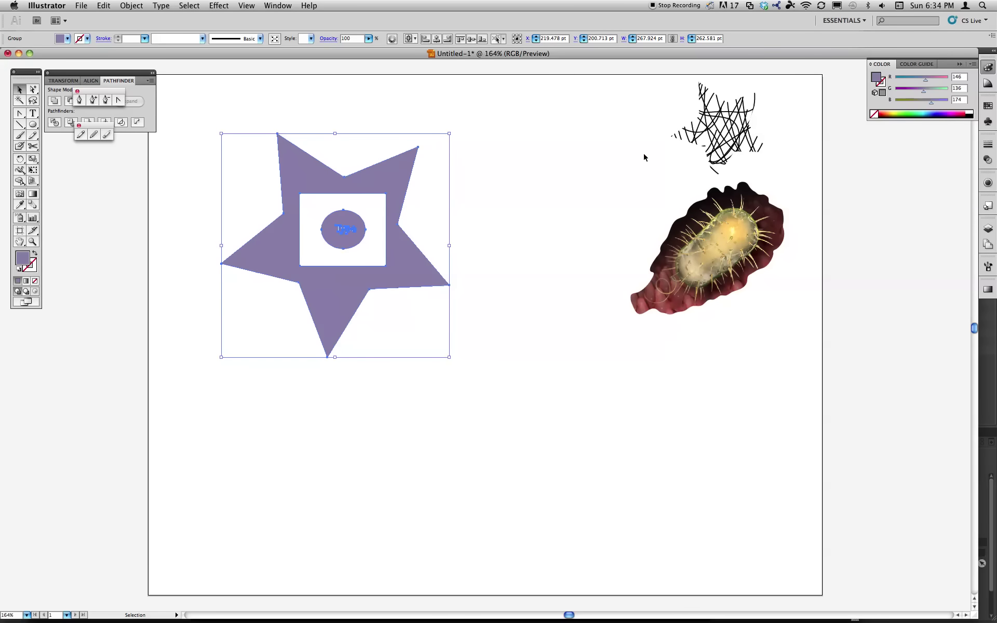
pyautogui.moveTo(644, 157); pyautogui.dragTo(715, 279)
pyautogui.moveTo(477, 207)
pyautogui.mouseDown()
pyautogui.moveTo(316, 332)
pyautogui.moveTo(314, 351)
pyautogui.mouseUp()
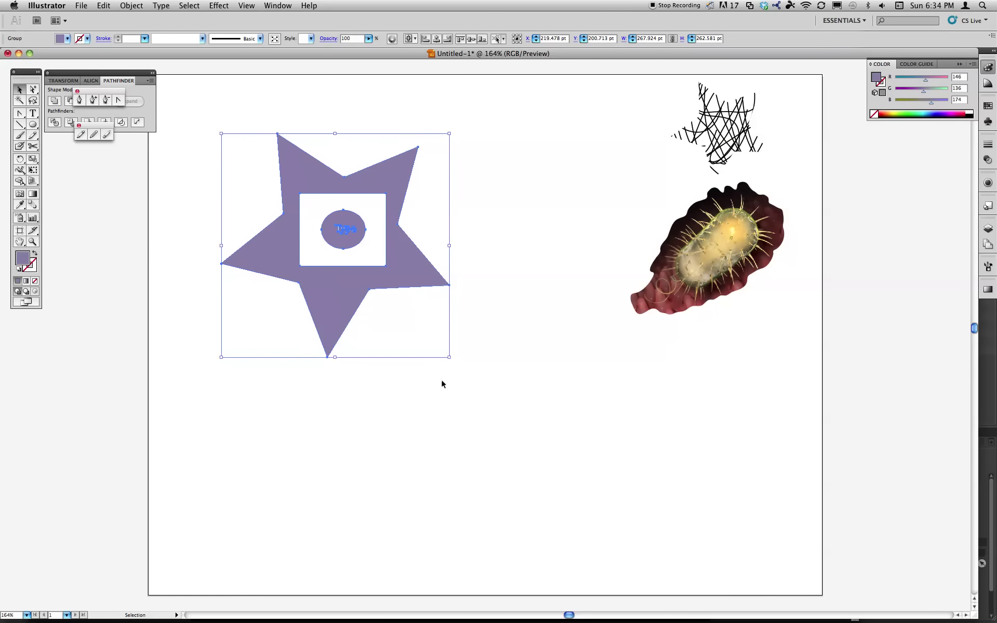